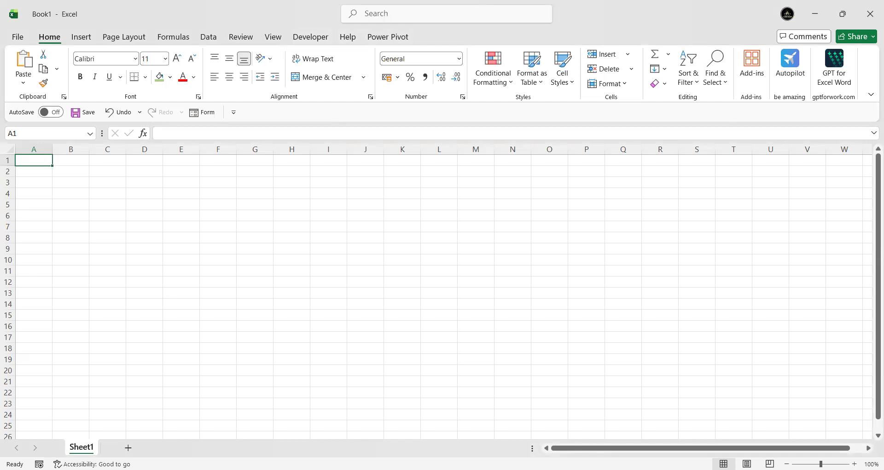
{"action": "key", "text": "alt+F11"}
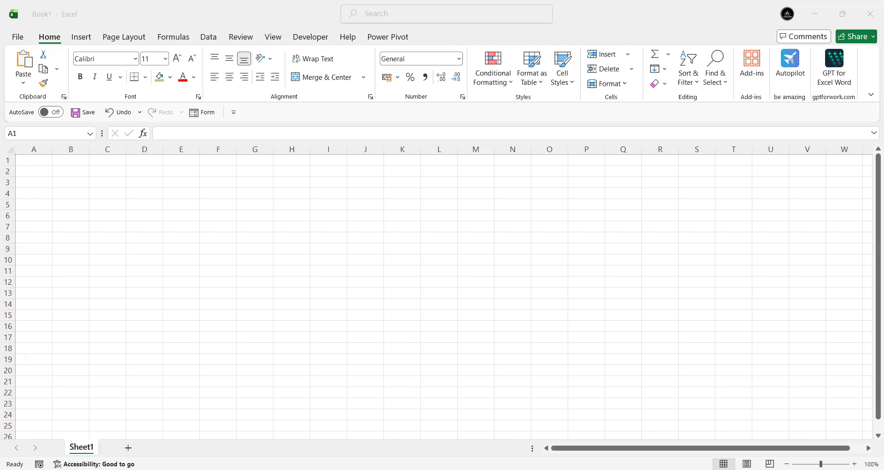
{"action": "left_click_drag", "start_coordinate": [36, 160], "coordinate": [417, 160]}
{"action": "left_click_drag", "start_coordinate": [307, 165], "coordinate": [296, 166]}
{"action": "left_click", "coordinate": [277, 194]}
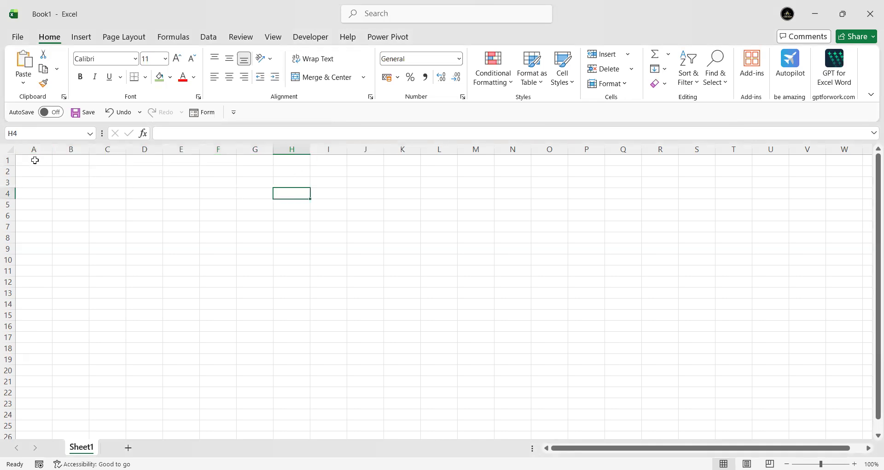
{"action": "left_click_drag", "start_coordinate": [27, 161], "coordinate": [341, 151]}
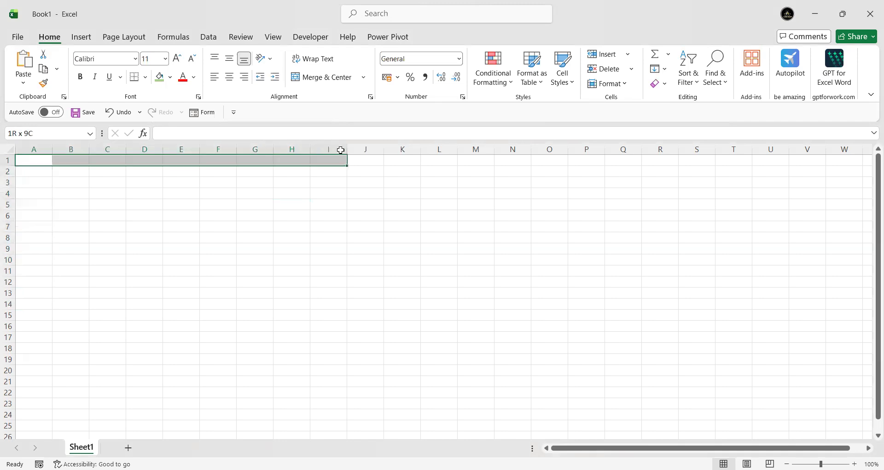
{"action": "left_click", "coordinate": [143, 193]}
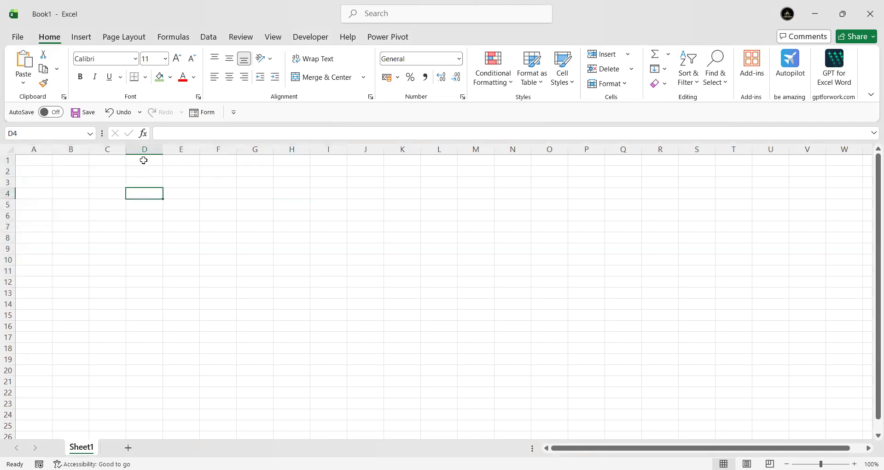
Step: Enter the text "cell" in D1, and clear that cell again
{"action": "left_click", "coordinate": [144, 160]}
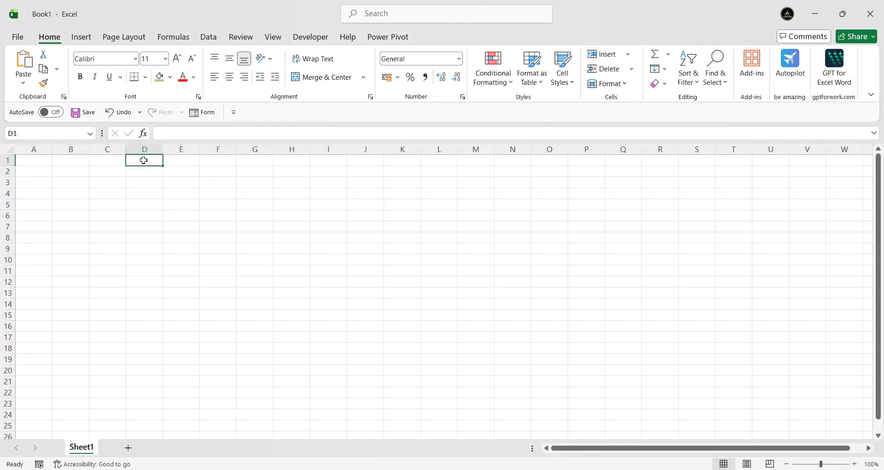
{"action": "double_click", "coordinate": [143, 159]}
{"action": "left_click_drag", "start_coordinate": [25, 161], "coordinate": [32, 346]}
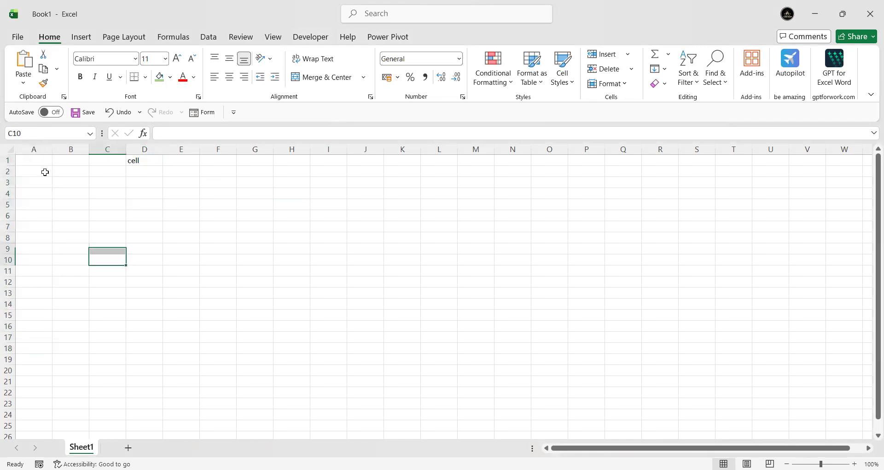
{"action": "left_click_drag", "start_coordinate": [28, 160], "coordinate": [367, 160]}
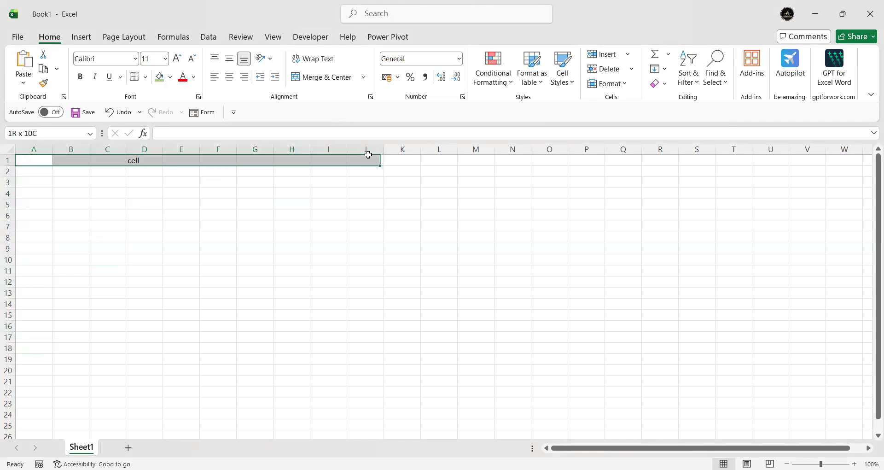
{"action": "left_click", "coordinate": [242, 219]}
{"action": "left_click", "coordinate": [161, 162]}
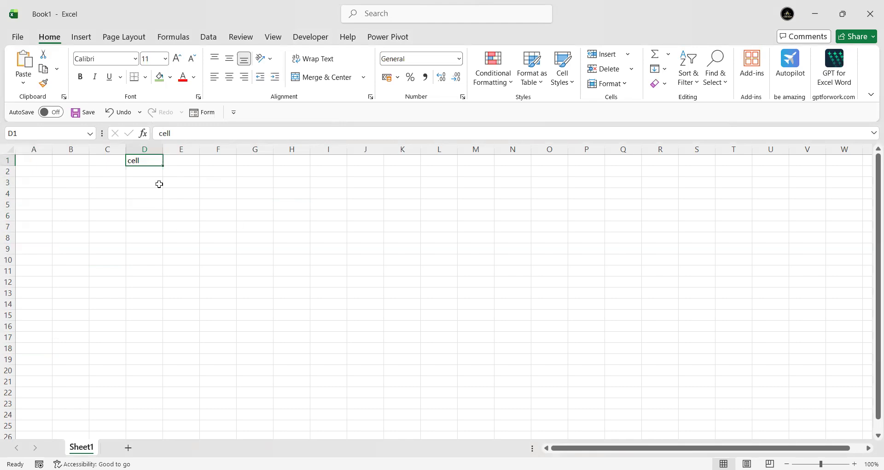
{"action": "key", "text": "Delete"}
{"action": "left_click", "coordinate": [154, 203]}
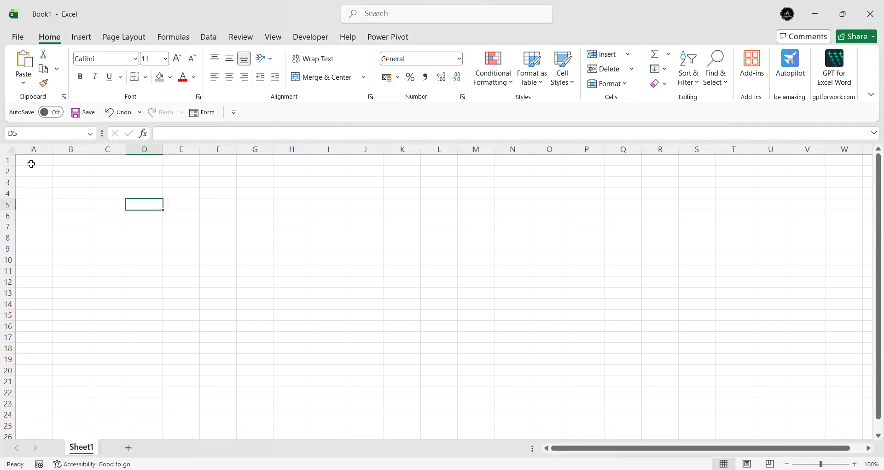
Step: Fill cells A1:H1 with the lightest blue theme color and merge and center them
{"action": "left_click", "coordinate": [44, 160]}
{"action": "left_click_drag", "start_coordinate": [61, 159], "coordinate": [297, 153]}
{"action": "left_click", "coordinate": [170, 77]}
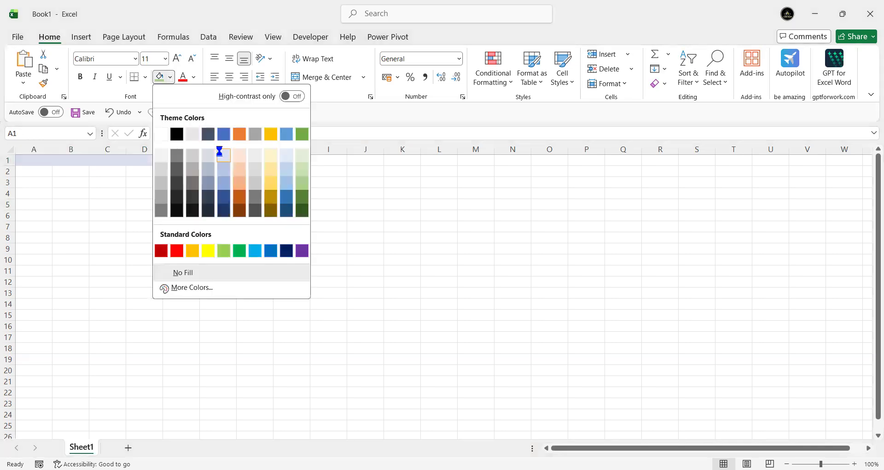
{"action": "left_click", "coordinate": [220, 151]}
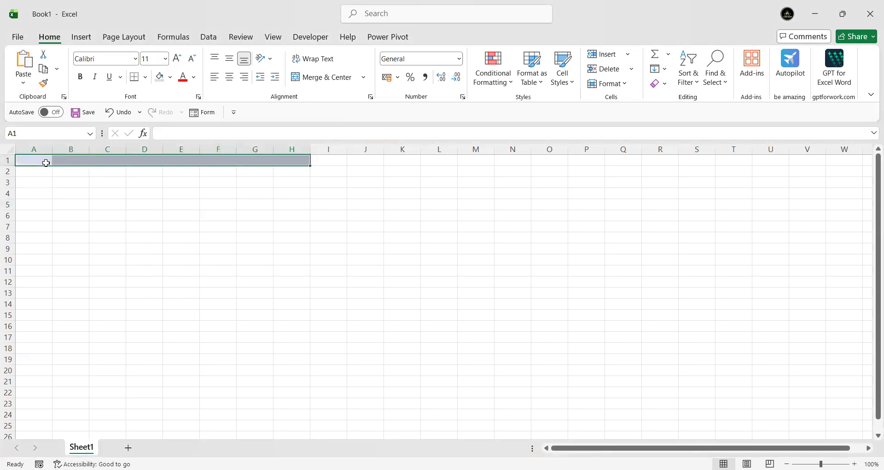
{"action": "left_click", "coordinate": [294, 76]}
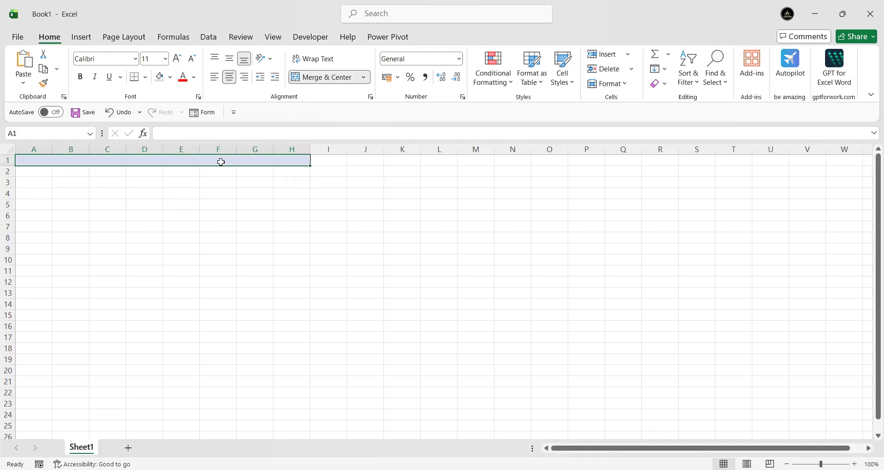
Step: Enter "Total 3356000" in the merged heading cell in row 1
{"action": "type", "text": "T"}
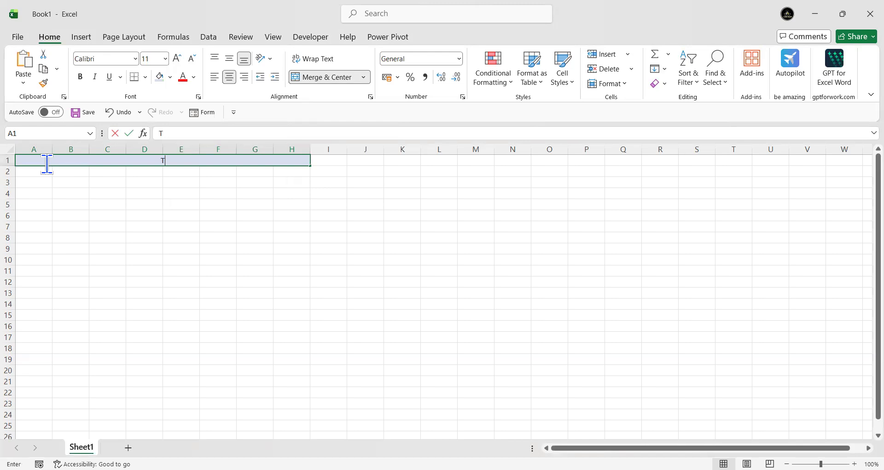
{"action": "type", "text": "otal 3356000"}
{"action": "left_click", "coordinate": [161, 206]}
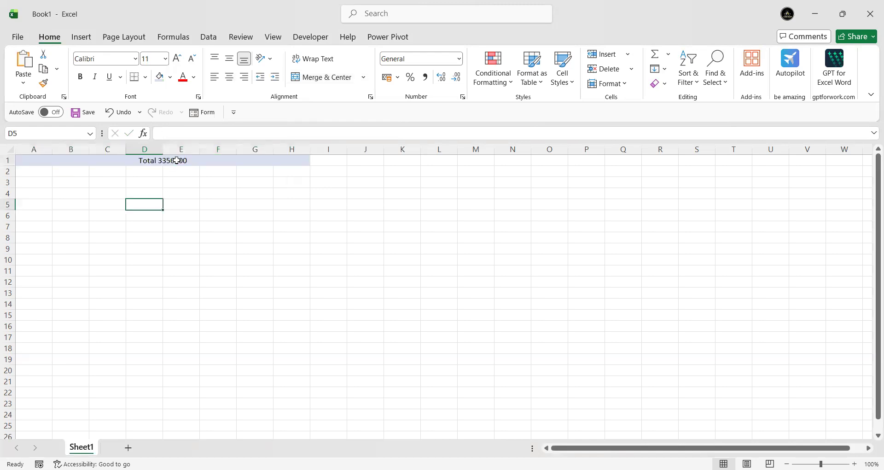
Step: Try the horizontal alignments on the merged heading cell and leave its text left-aligned
{"action": "left_click", "coordinate": [176, 162]}
{"action": "left_click", "coordinate": [215, 77]}
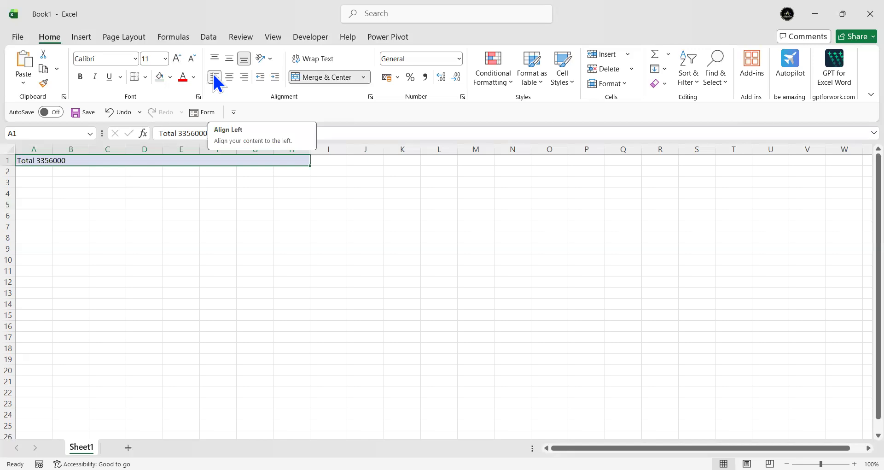
{"action": "left_click", "coordinate": [246, 83]}
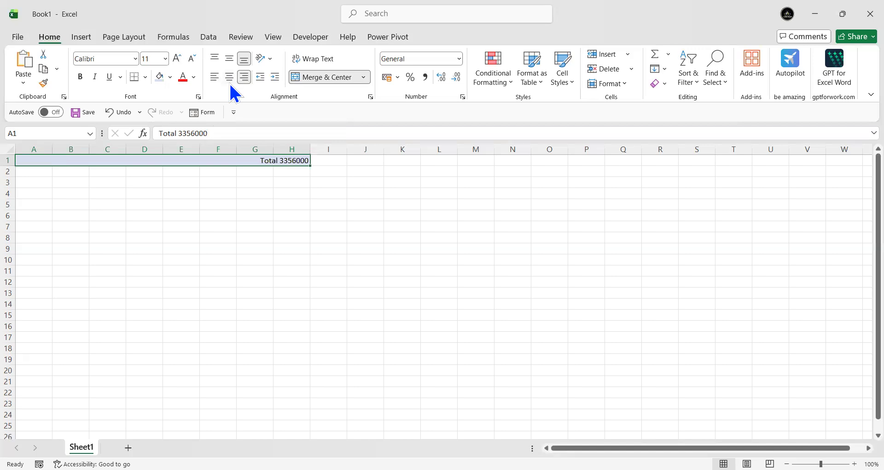
{"action": "left_click", "coordinate": [229, 79]}
{"action": "left_click", "coordinate": [215, 78]}
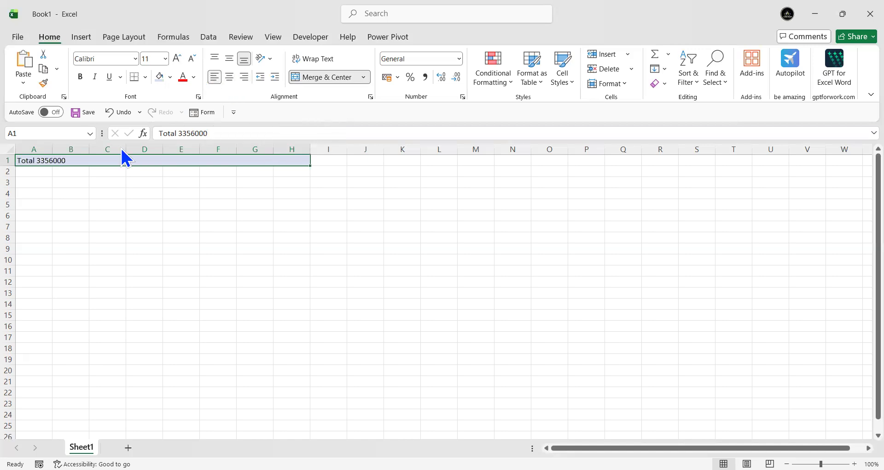
Step: Make the heading text in row 1 bold and increase its font size to 16
{"action": "left_click", "coordinate": [81, 77]}
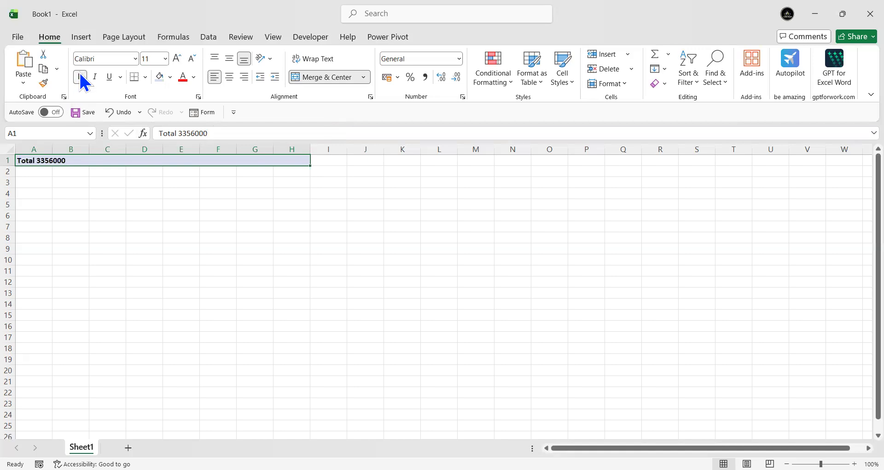
{"action": "left_click", "coordinate": [178, 61]}
{"action": "left_click", "coordinate": [177, 61]}
{"action": "left_click", "coordinate": [178, 61]}
{"action": "left_click", "coordinate": [111, 233]}
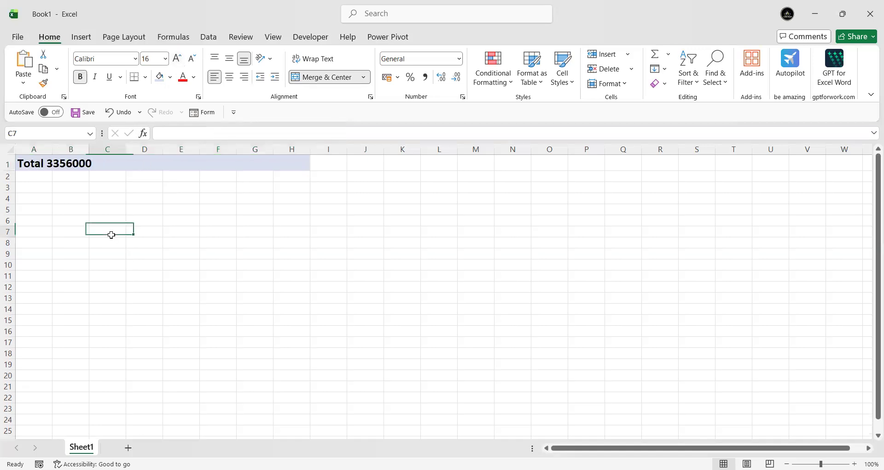
Step: Reduce the font size of the merged heading in row 1 to 12
{"action": "left_click", "coordinate": [83, 164]}
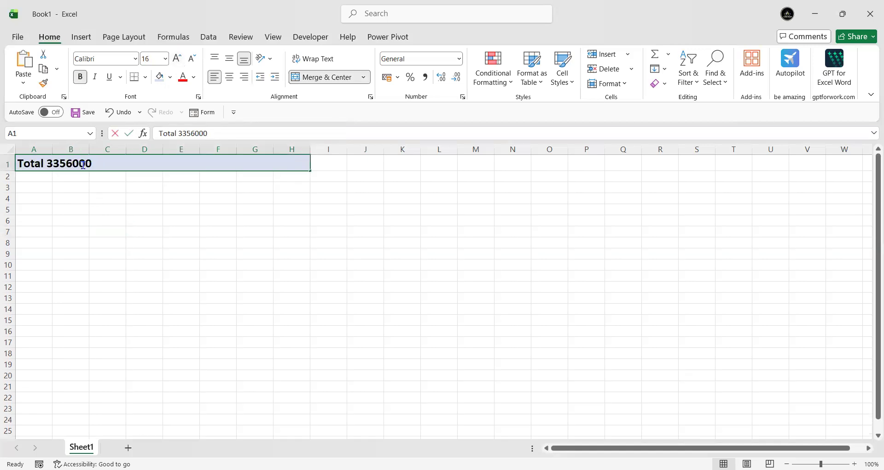
{"action": "key", "text": "F2"}
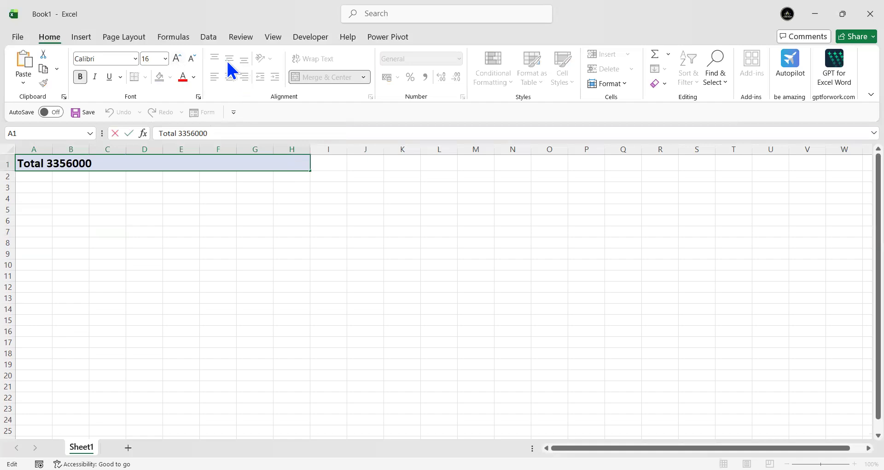
{"action": "left_click", "coordinate": [206, 193]}
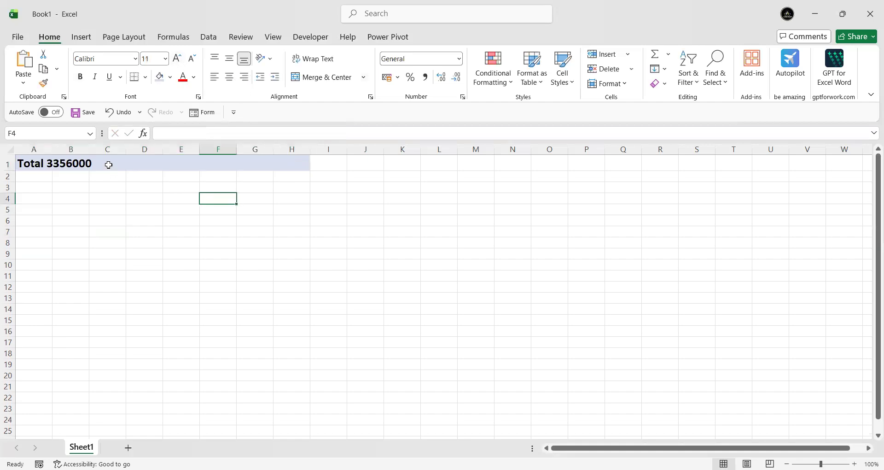
{"action": "left_click", "coordinate": [109, 164]}
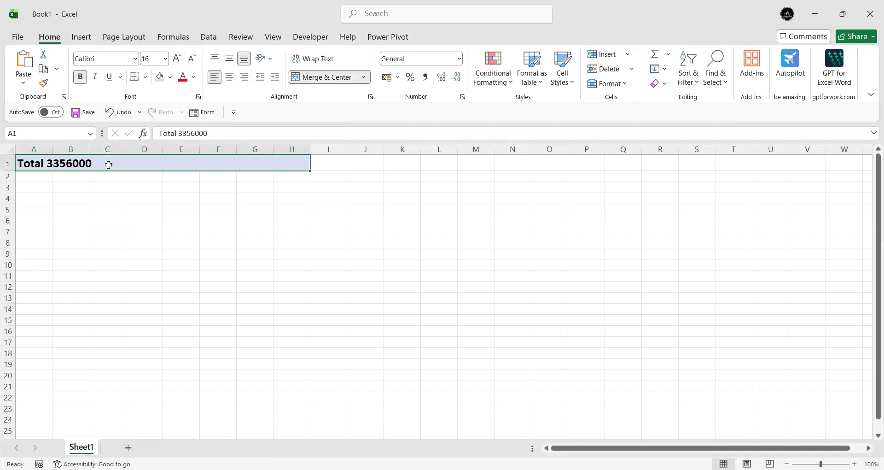
{"action": "left_click", "coordinate": [191, 59]}
{"action": "left_click", "coordinate": [191, 59]}
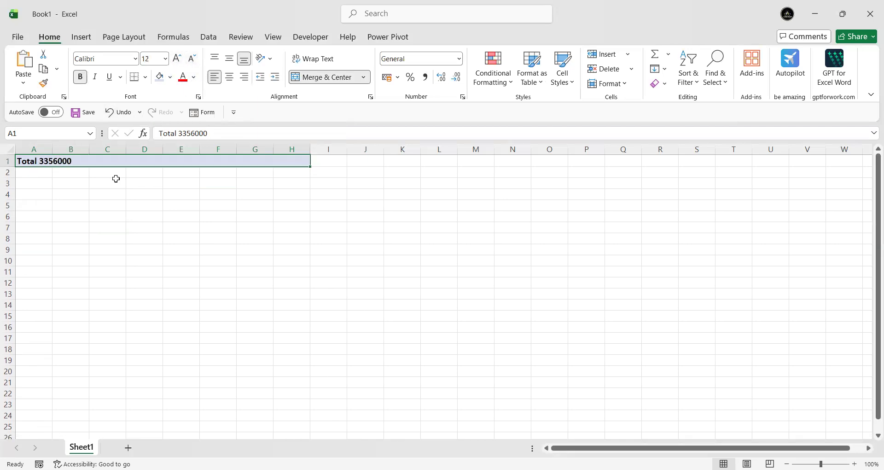
{"action": "left_click", "coordinate": [85, 189]}
Step: Insert a period after the word Total in the heading so it reads "Total . 3356000"
{"action": "left_click", "coordinate": [39, 159]}
{"action": "double_click", "coordinate": [39, 159]}
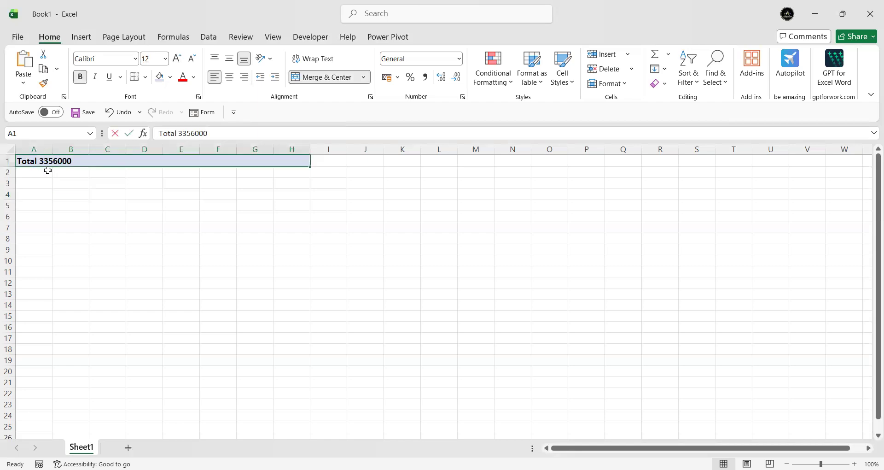
{"action": "type", "text": "."}
{"action": "left_click", "coordinate": [62, 226]}
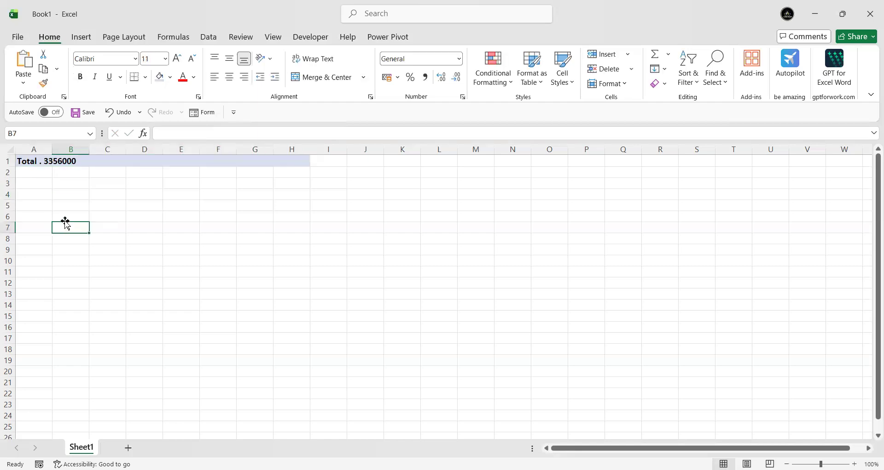
Step: Enter the item name "Woodwork" in cell A2 below the heading
{"action": "left_click", "coordinate": [42, 173]}
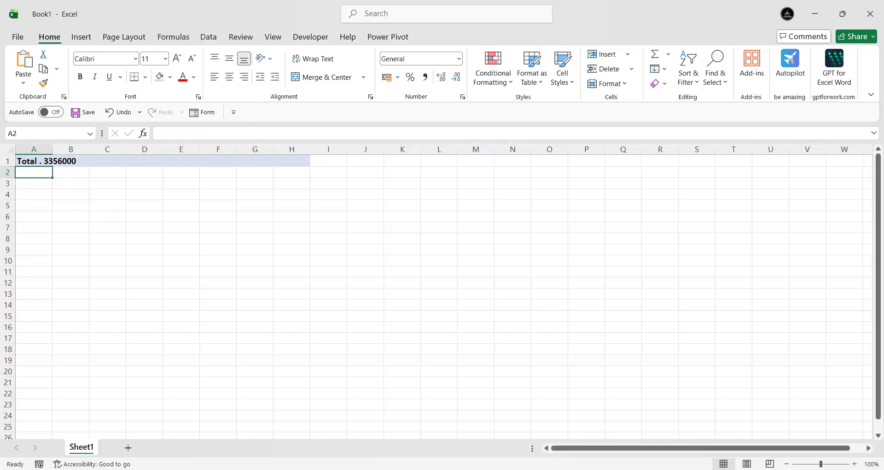
{"action": "key", "text": "alt+Tab"}
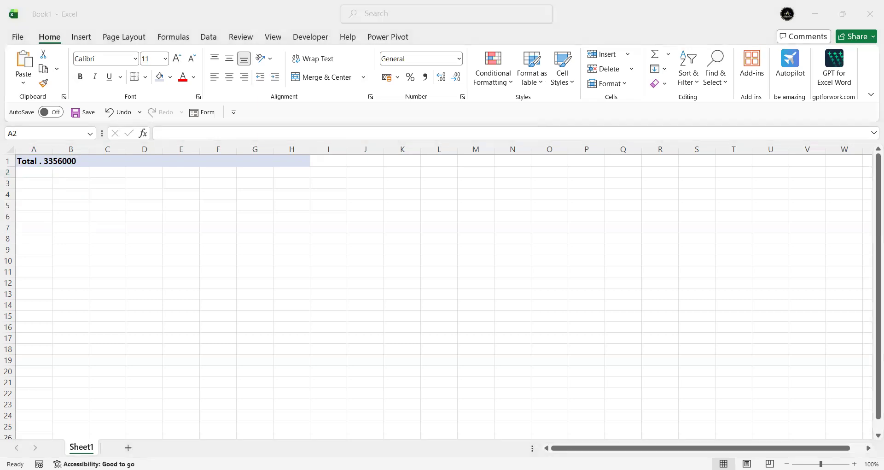
{"action": "left_click", "coordinate": [37, 171]}
{"action": "type", "text": "W"}
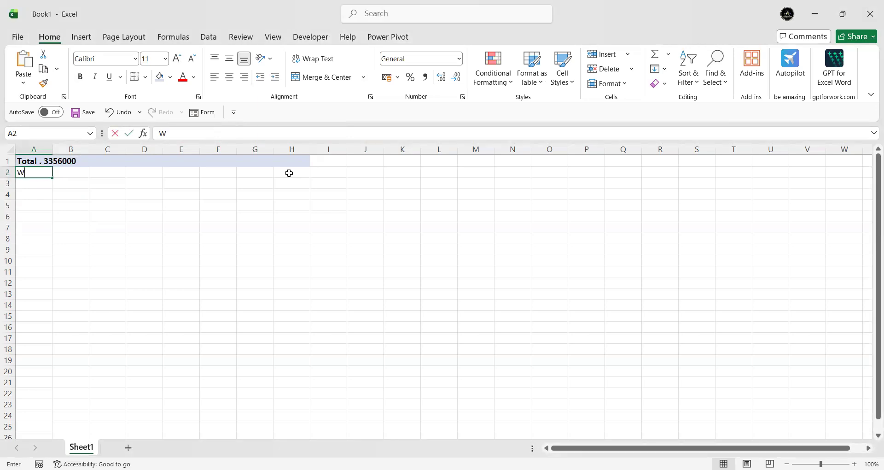
{"action": "type", "text": "oodwork"}
{"action": "key", "text": "alt"}
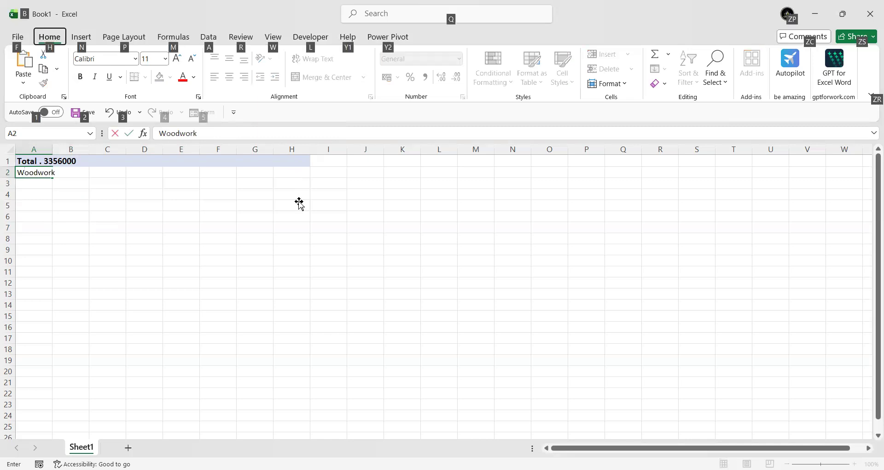
{"action": "left_click", "coordinate": [299, 200]}
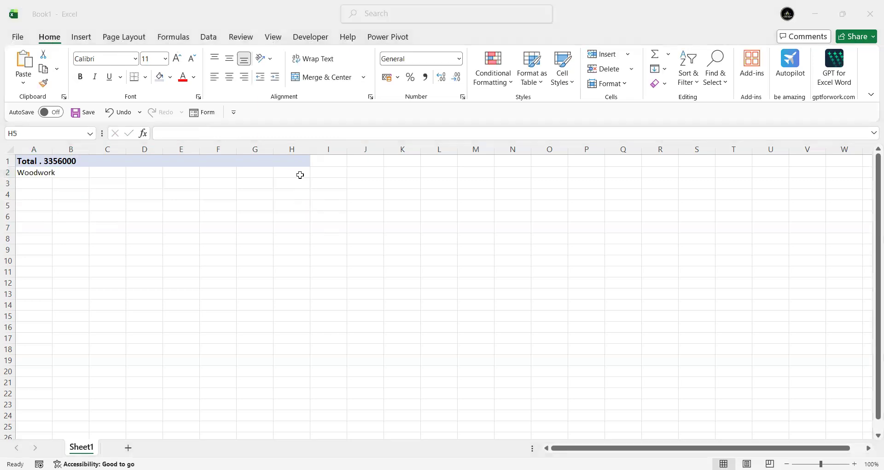
Step: Enter the amount 25687450 in cell H2 of the Woodwork row
{"action": "left_click", "coordinate": [301, 174]}
{"action": "type", "text": "2"}
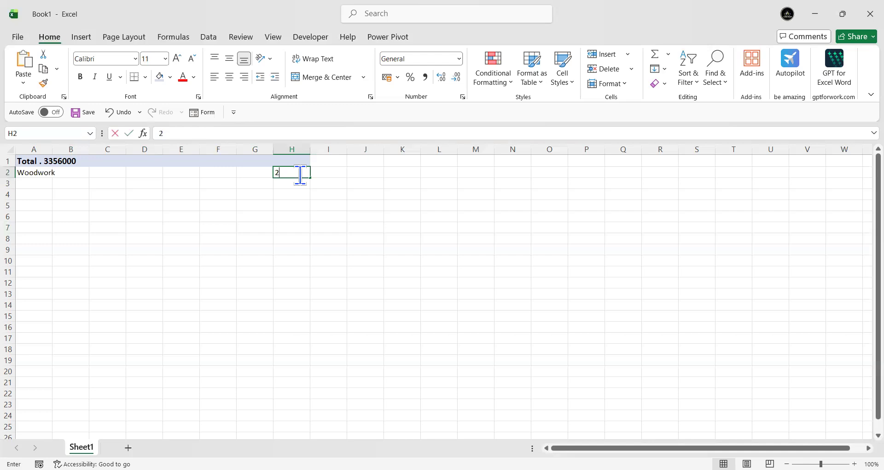
{"action": "type", "text": "5687450"}
{"action": "left_click", "coordinate": [270, 216]}
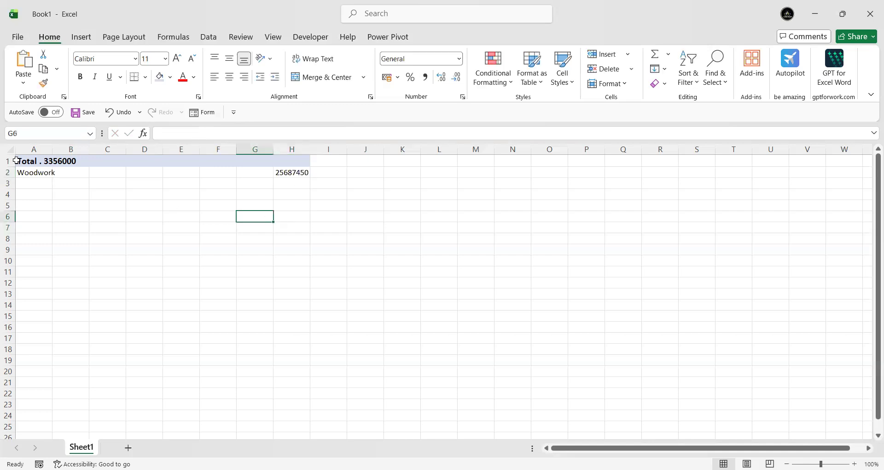
{"action": "left_click", "coordinate": [37, 171]}
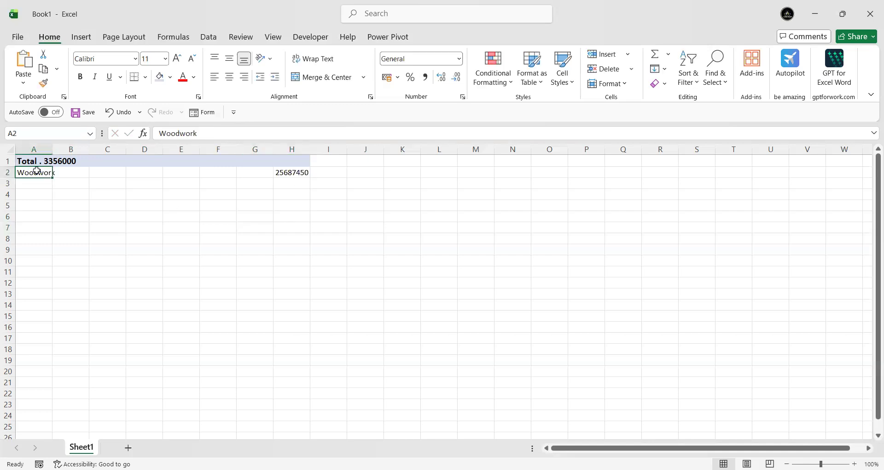
{"action": "left_click", "coordinate": [44, 196]}
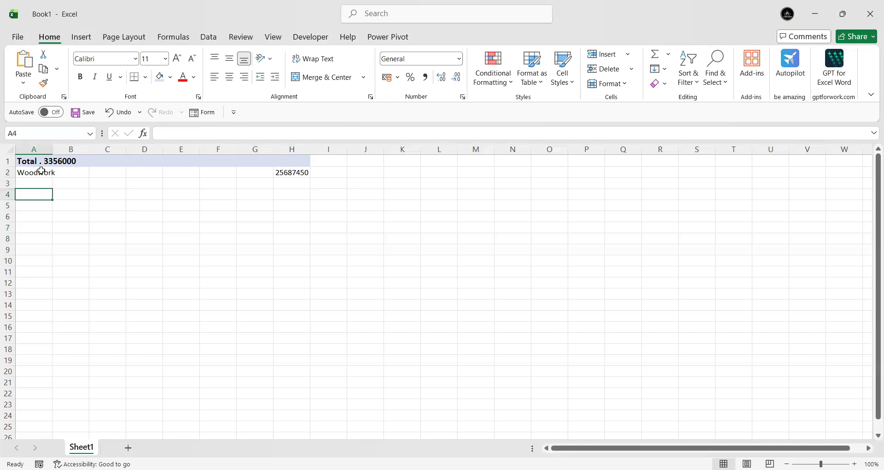
Step: AutoFit the column widths for the heading and Woodwork rows in A1:H2
{"action": "left_click_drag", "start_coordinate": [41, 161], "coordinate": [42, 174]}
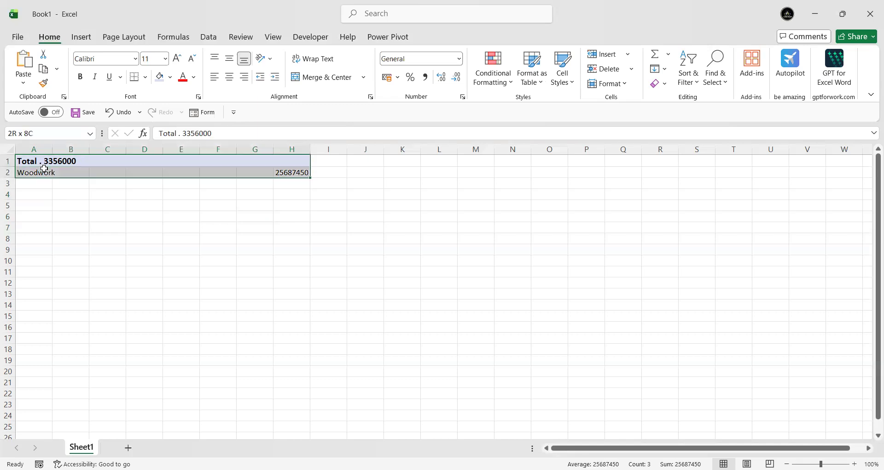
{"action": "left_click", "coordinate": [626, 86]}
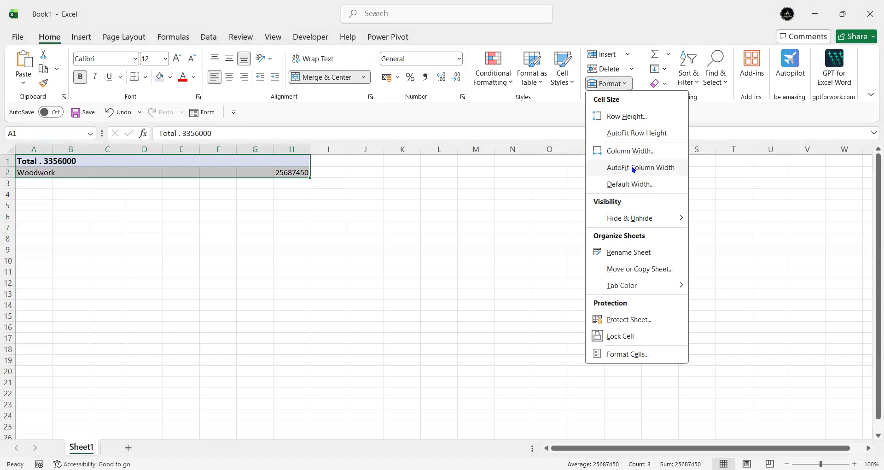
{"action": "left_click", "coordinate": [634, 168]}
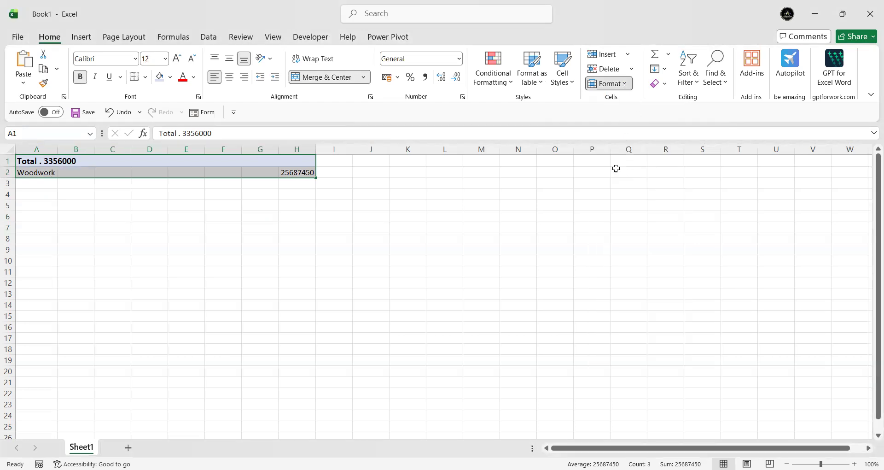
{"action": "left_click", "coordinate": [469, 237]}
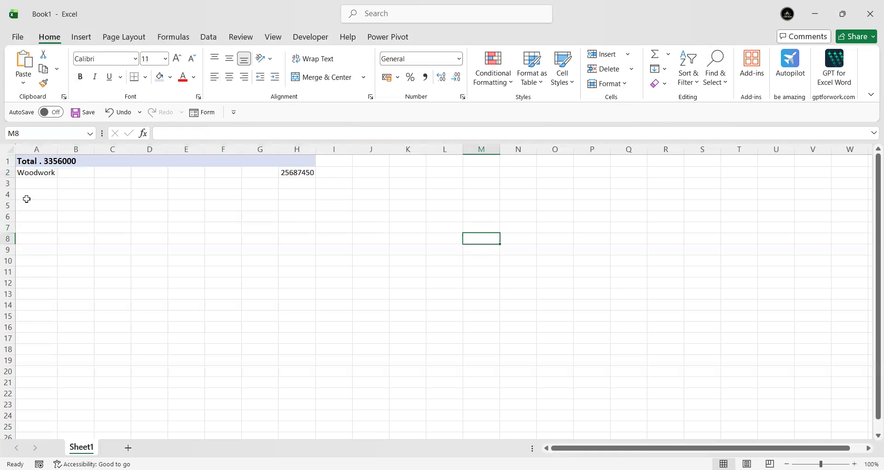
{"action": "left_click", "coordinate": [45, 174]}
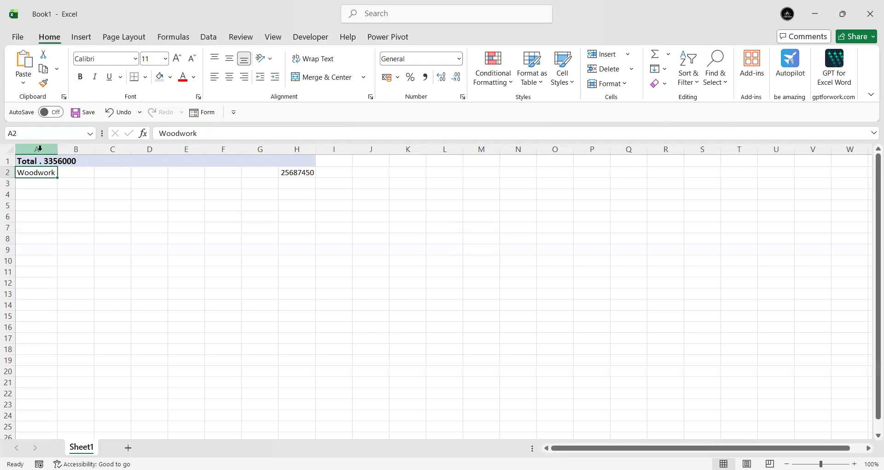
{"action": "left_click", "coordinate": [106, 203]}
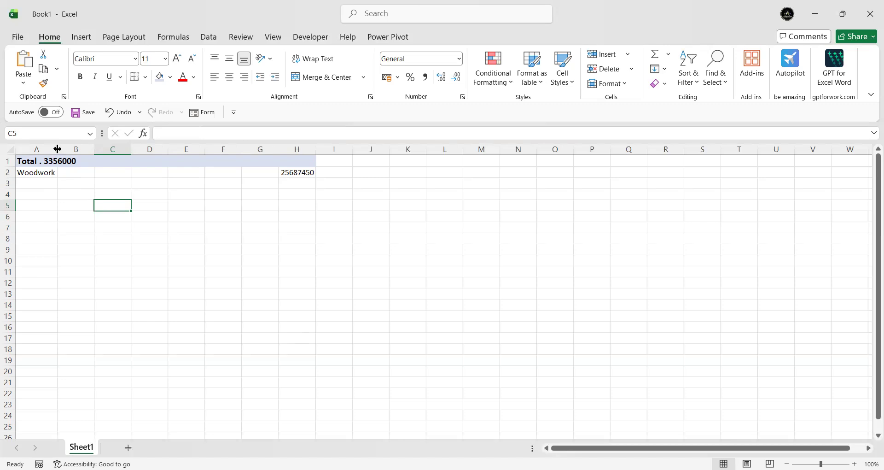
Step: Widen columns A and G slightly by hand
{"action": "left_click_drag", "start_coordinate": [58, 149], "coordinate": [70, 180]}
{"action": "left_click", "coordinate": [191, 239]}
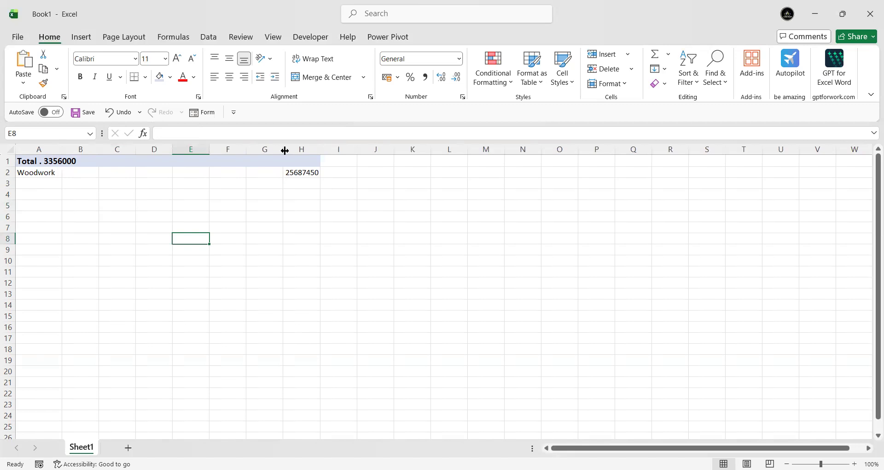
{"action": "left_click_drag", "start_coordinate": [285, 151], "coordinate": [289, 150]}
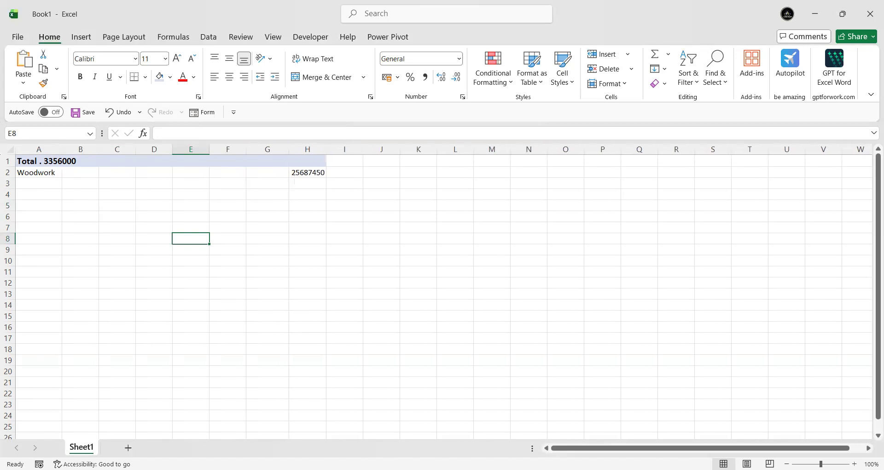
Step: Enter the column headers "Rooms", "items" and "External Finish" in cells A3 to C3
{"action": "key", "text": "alt+F11"}
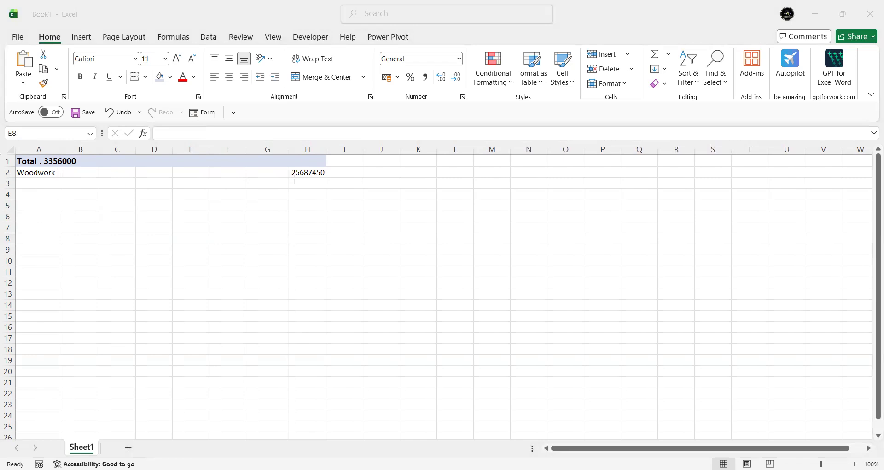
{"action": "left_click", "coordinate": [25, 184]}
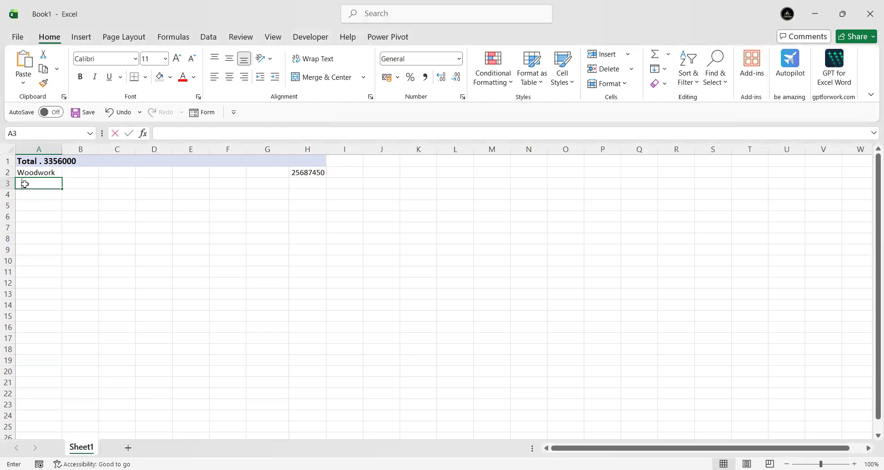
{"action": "type", "text": "Rooms"}
{"action": "key", "text": "Tab"}
{"action": "type", "text": "items"}
{"action": "key", "text": "Tab"}
{"action": "type", "text": "External Finish"}
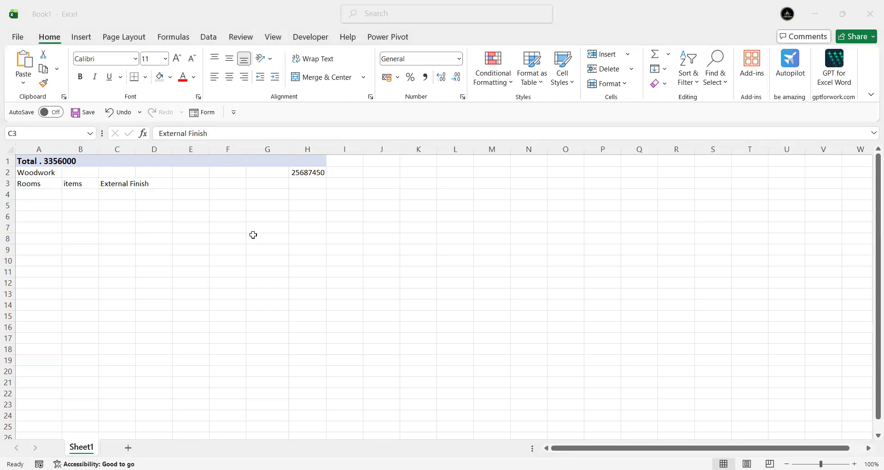
Step: Enter the column headers "Size" in D3 and "Area" in E3
{"action": "left_click", "coordinate": [158, 184]}
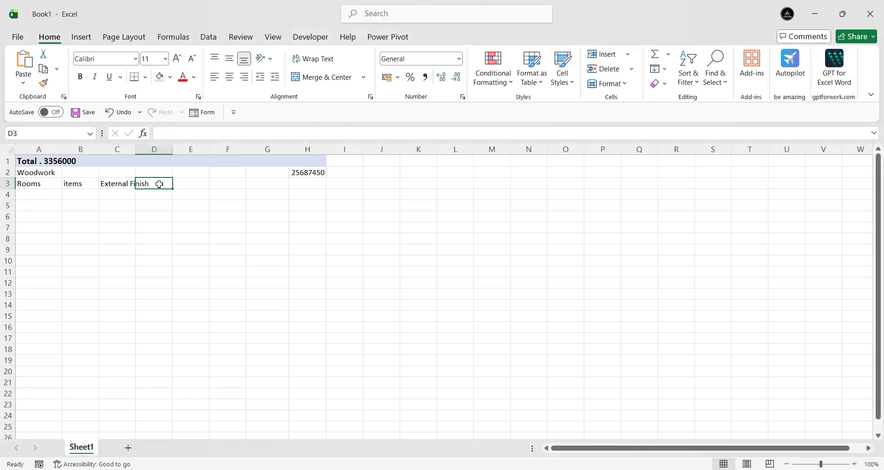
{"action": "double_click", "coordinate": [159, 183]}
{"action": "type", "text": "Size"}
{"action": "key", "text": "Tab"}
{"action": "key", "text": "F2"}
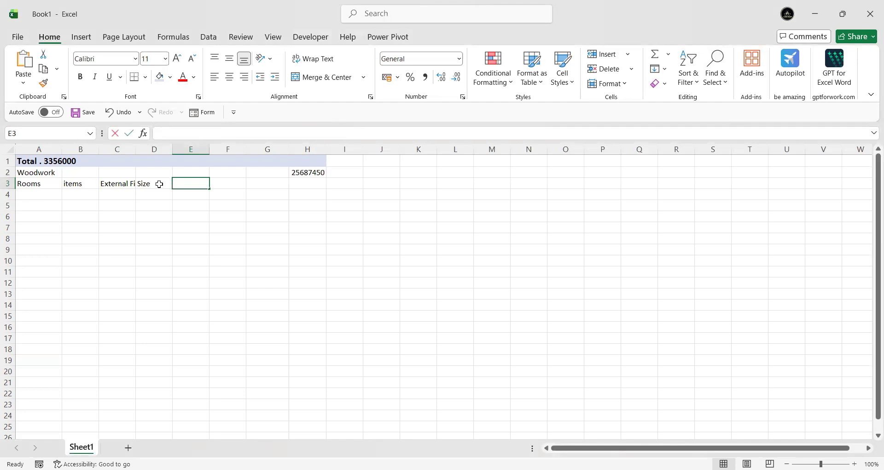
{"action": "type", "text": "Area"}
{"action": "key", "text": "Tab"}
{"action": "key", "text": "Tab"}
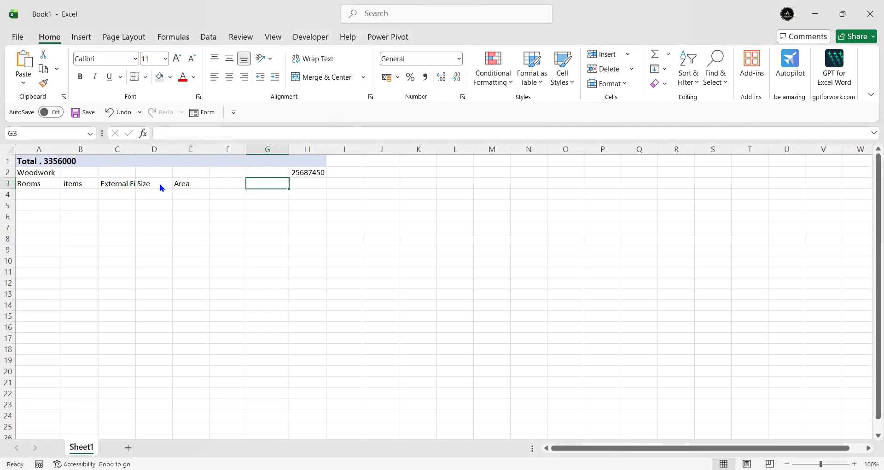
Step: Move the "Area" header from E3 to F3, leaving an empty column after Size
{"action": "key", "text": "alt+Tab"}
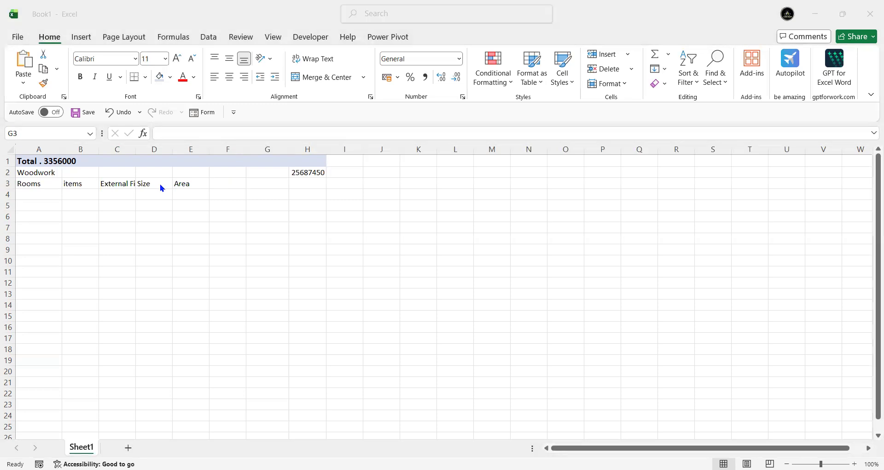
{"action": "left_click", "coordinate": [195, 187]}
{"action": "left_click_drag", "start_coordinate": [196, 189], "coordinate": [221, 188]}
Step: Enter the column headers "Unit price" in G3 and "cost" in H3
{"action": "left_click", "coordinate": [272, 183]}
{"action": "type", "text": "U"}
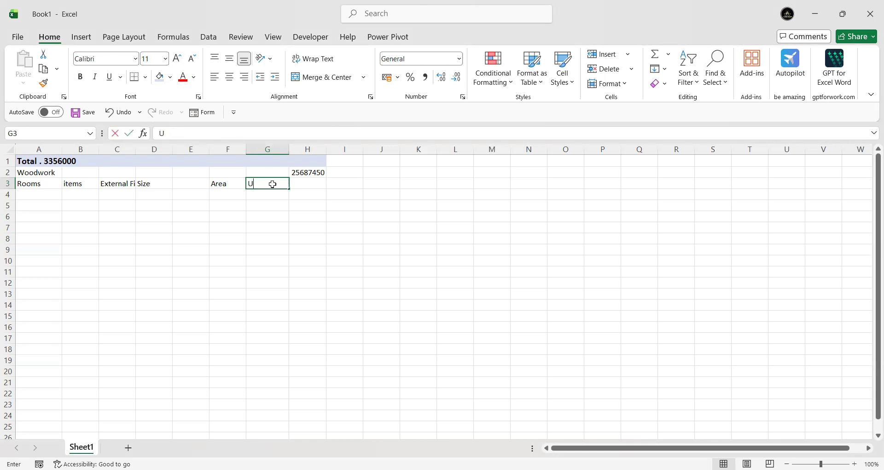
{"action": "type", "text": "nit price"}
{"action": "key", "text": "Tab"}
{"action": "type", "text": "cost"}
{"action": "left_click", "coordinate": [275, 252]}
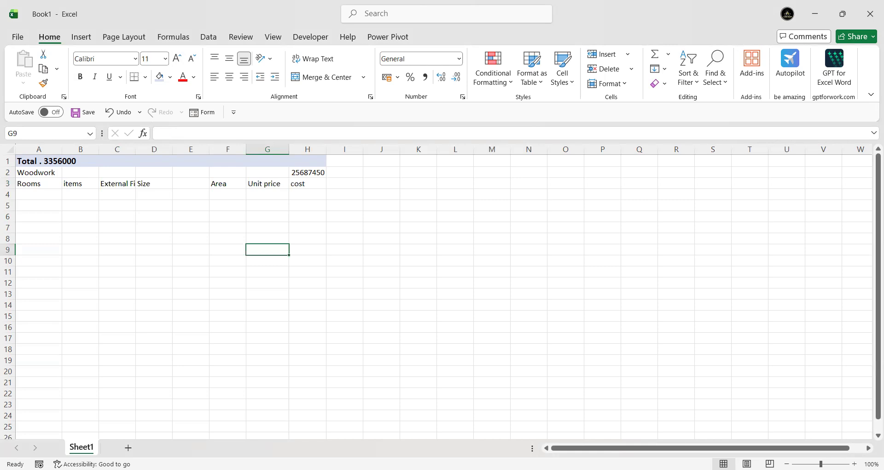
{"action": "key", "text": "alt+Tab"}
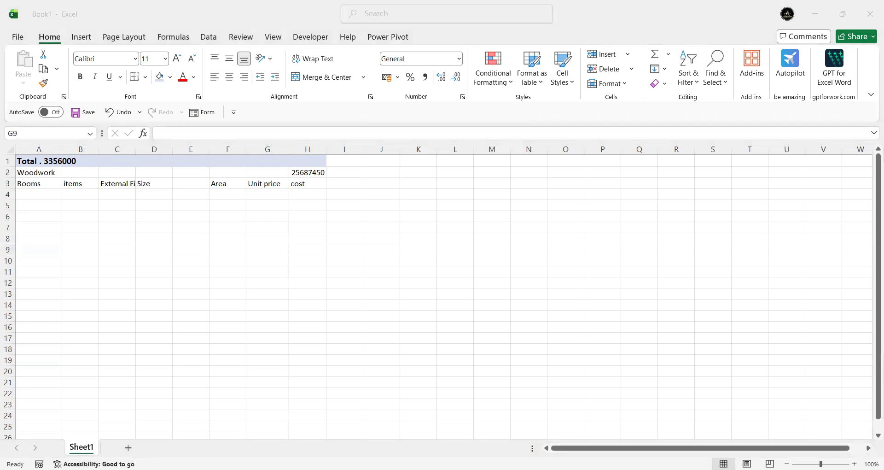
Step: Increase the height of header row 3 and AutoFit the column widths to the headers in A3:H3
{"action": "left_click", "coordinate": [9, 187]}
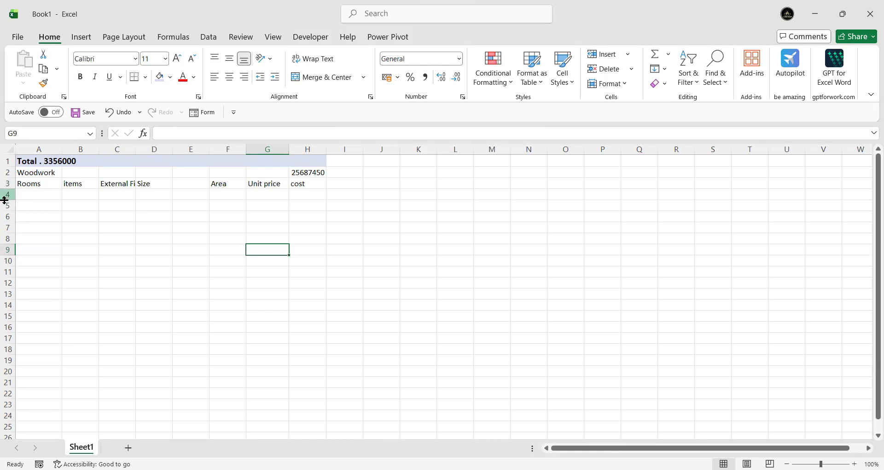
{"action": "left_click_drag", "start_coordinate": [7, 187], "coordinate": [300, 192]}
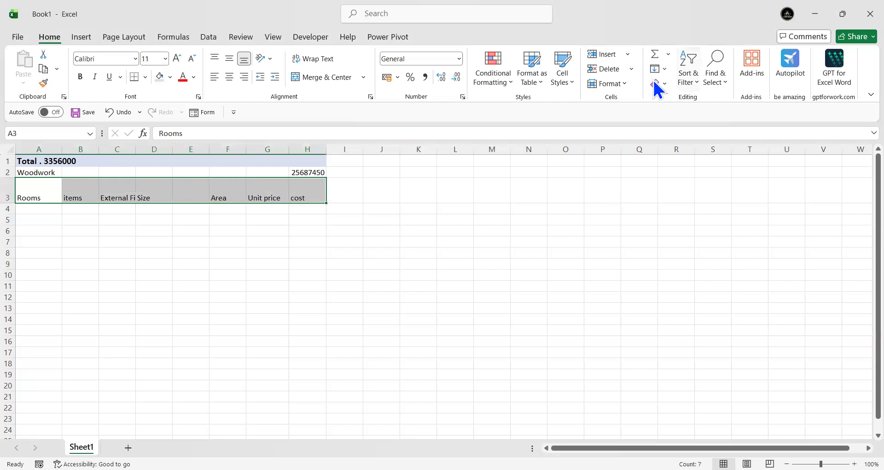
{"action": "left_click", "coordinate": [627, 84]}
{"action": "left_click", "coordinate": [624, 163]}
{"action": "left_click", "coordinate": [438, 233]}
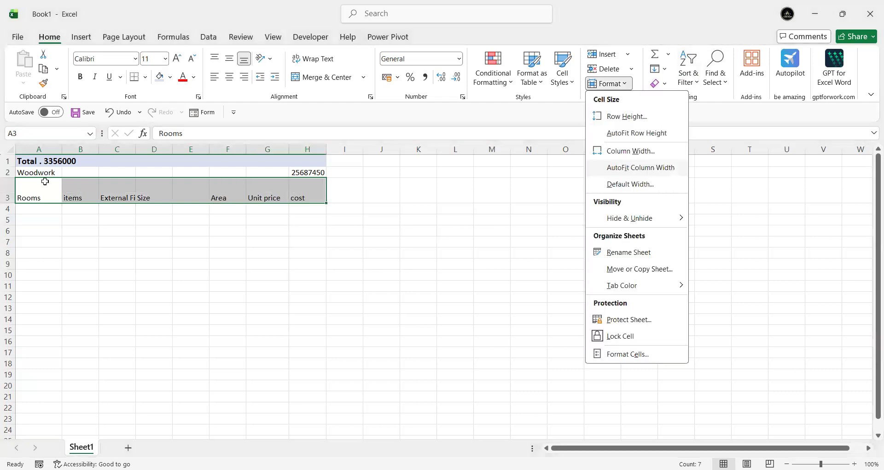
Step: Adjust the widths of columns A, B and D through H by hand so the headers and the Woodwork amount fit
{"action": "left_click_drag", "start_coordinate": [118, 148], "coordinate": [131, 147]}
{"action": "left_click_drag", "start_coordinate": [64, 150], "coordinate": [87, 150]}
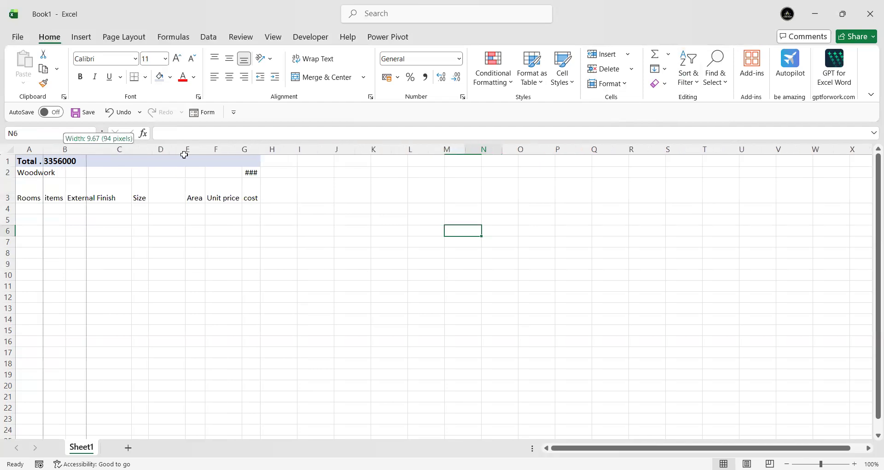
{"action": "left_click_drag", "start_coordinate": [206, 152], "coordinate": [184, 154]}
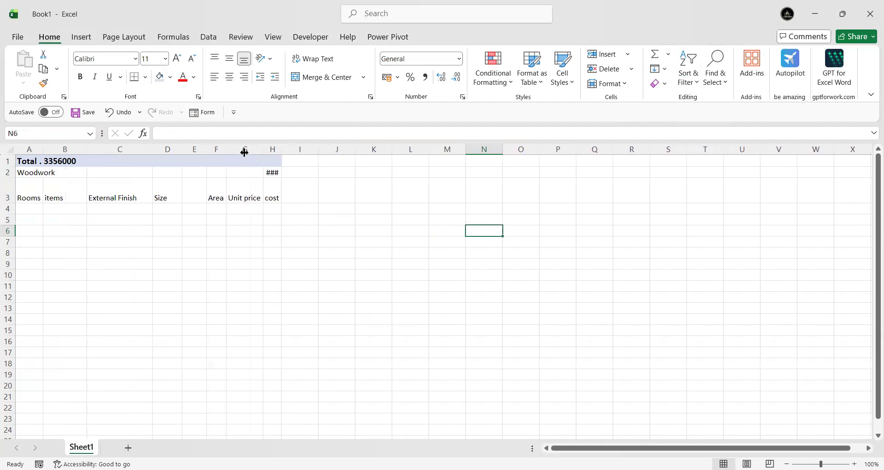
{"action": "left_click_drag", "start_coordinate": [206, 153], "coordinate": [213, 152]}
{"action": "left_click_drag", "start_coordinate": [232, 153], "coordinate": [244, 152]}
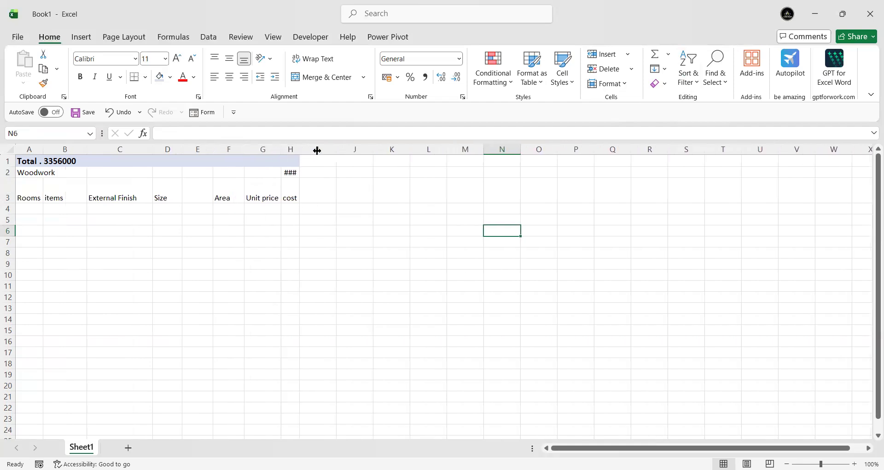
{"action": "left_click_drag", "start_coordinate": [281, 152], "coordinate": [287, 152]}
{"action": "left_click_drag", "start_coordinate": [304, 152], "coordinate": [323, 153]}
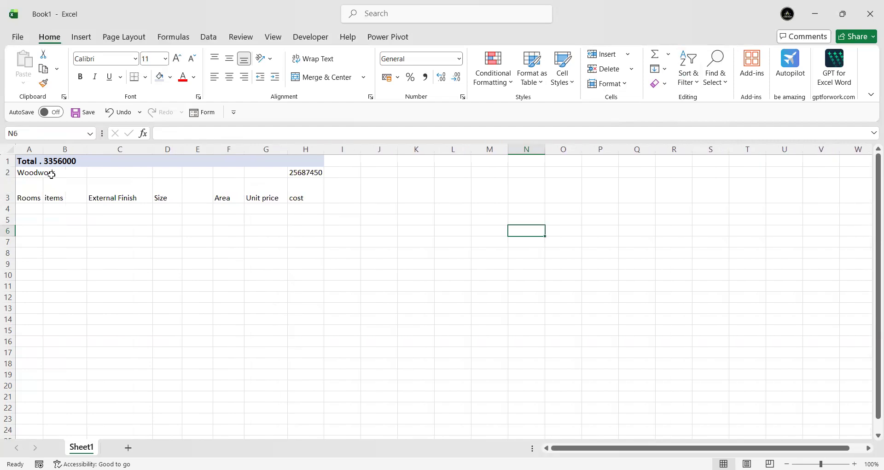
{"action": "left_click_drag", "start_coordinate": [44, 147], "coordinate": [90, 153]}
Step: Make the headers in A3:H3 bold and centre them horizontally and vertically
{"action": "left_click_drag", "start_coordinate": [67, 193], "coordinate": [357, 196]}
{"action": "left_click", "coordinate": [80, 76]}
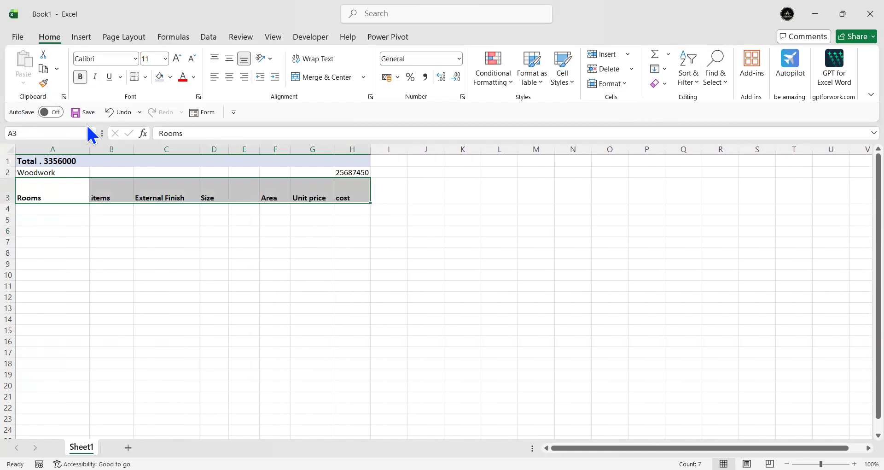
{"action": "left_click", "coordinate": [229, 58]}
{"action": "left_click", "coordinate": [229, 77]}
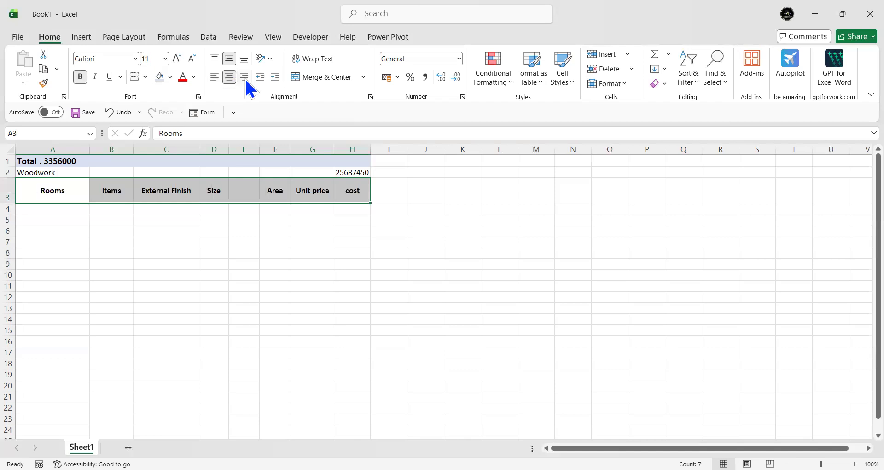
{"action": "left_click", "coordinate": [228, 61]}
{"action": "left_click", "coordinate": [228, 61]}
{"action": "left_click", "coordinate": [228, 61]}
{"action": "left_click", "coordinate": [228, 61]}
{"action": "left_click", "coordinate": [205, 232]}
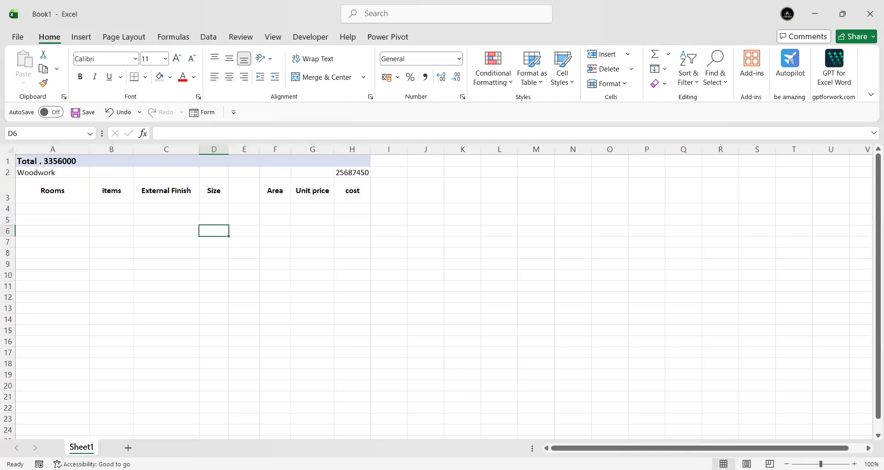
Step: Enter the room name "Entrance" in cell A4 under the Rooms header
{"action": "key", "text": "alt+Tab"}
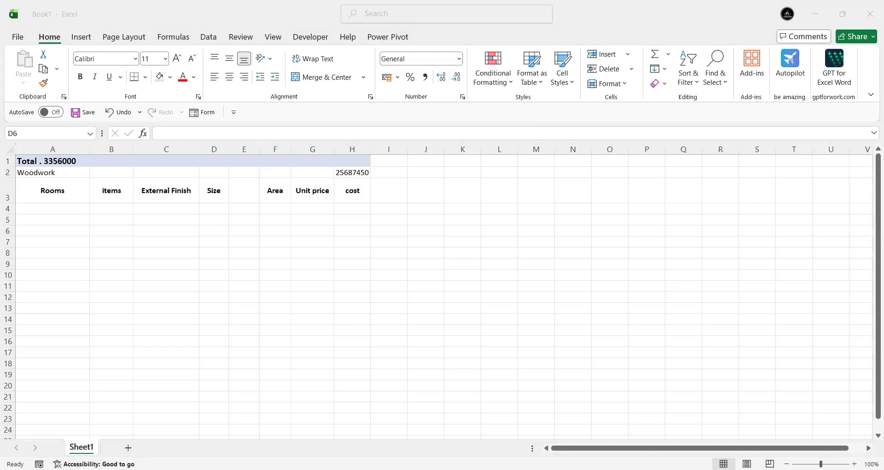
{"action": "double_click", "coordinate": [40, 206]}
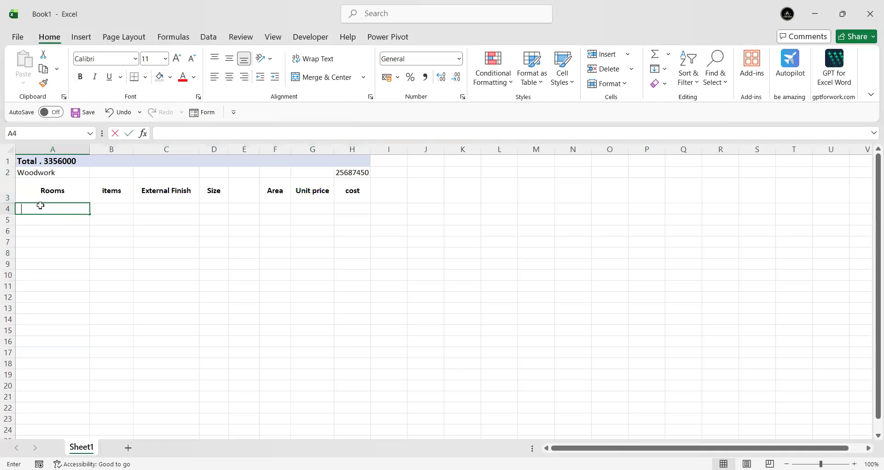
{"action": "type", "text": "Entrance"}
{"action": "key", "text": "Tab"}
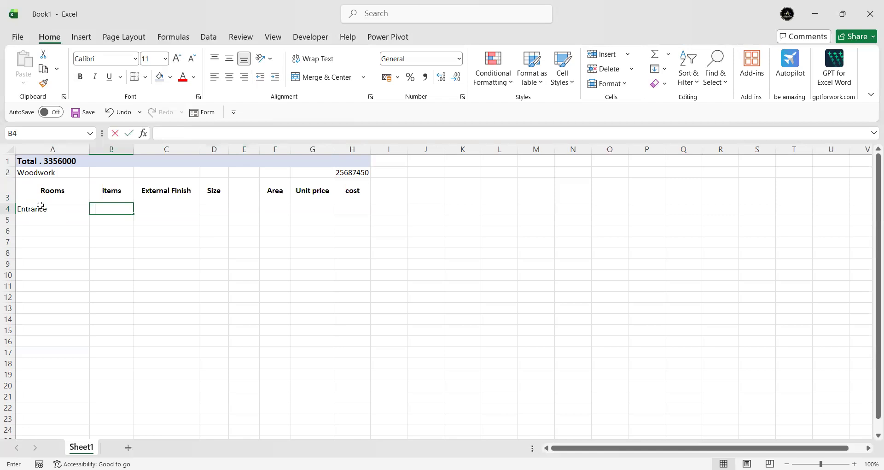
Step: Enter the item "Shoe-Rack" in cell B4 of the Entrance row, correcting its spelling
{"action": "type", "text": "Shoe-Racak"}
{"action": "key", "text": "Return"}
{"action": "left_click", "coordinate": [130, 209]}
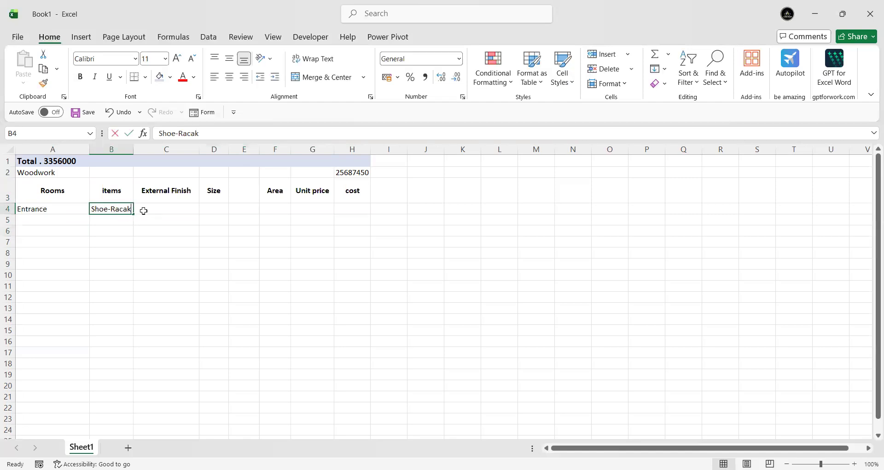
{"action": "key", "text": "F2"}
{"action": "key", "text": "Left"}
{"action": "key", "text": "BackSpace"}
{"action": "key", "text": "BackSpace"}
{"action": "type", "text": "c"}
{"action": "left_click", "coordinate": [144, 251]}
{"action": "left_click_drag", "start_coordinate": [58, 212], "coordinate": [352, 205]}
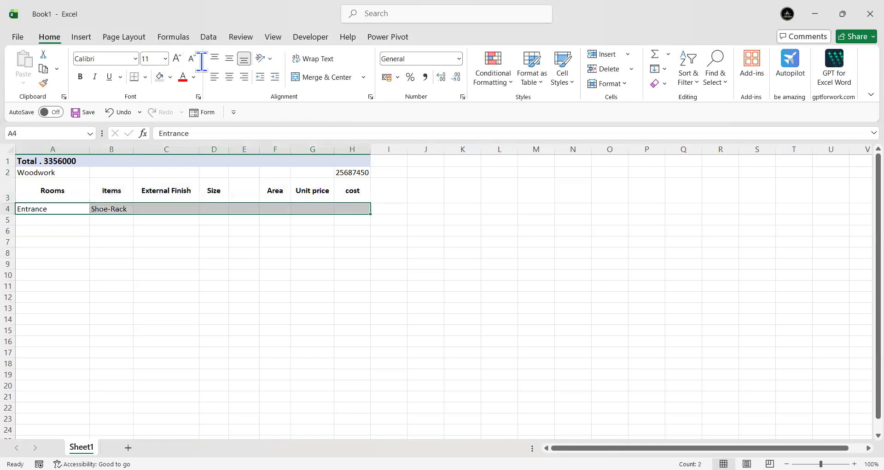
{"action": "left_click", "coordinate": [170, 77]}
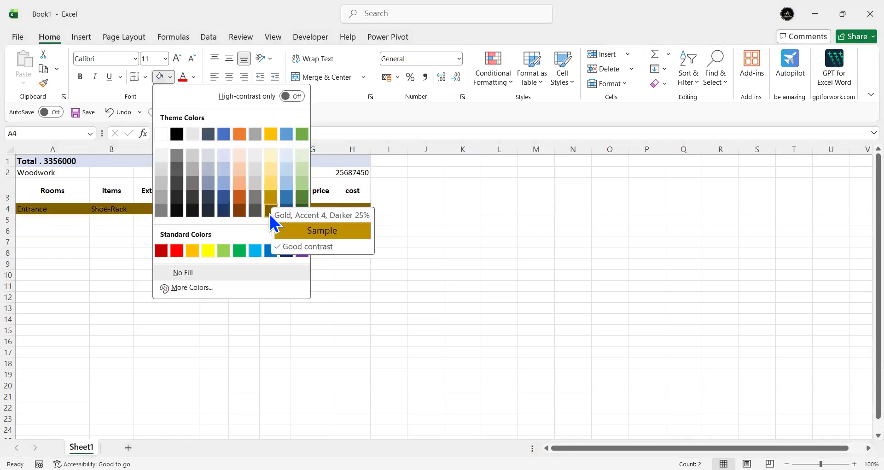
{"action": "left_click", "coordinate": [165, 289]}
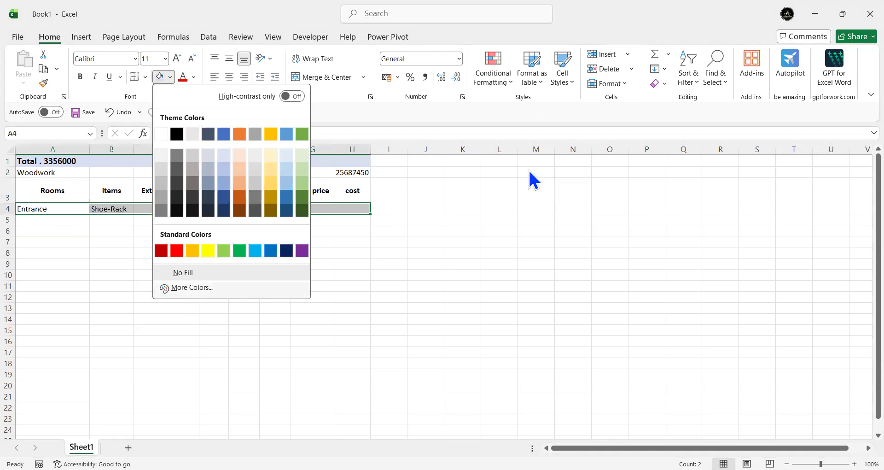
{"action": "left_click", "coordinate": [551, 88]}
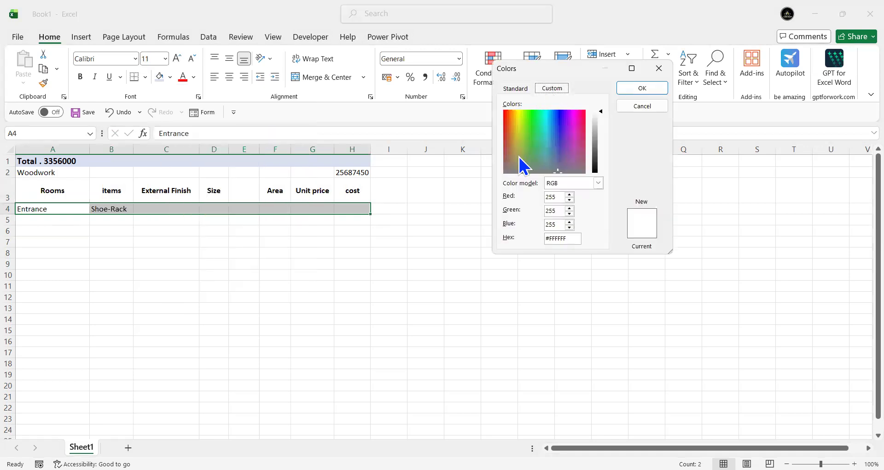
{"action": "left_click", "coordinate": [577, 135]}
{"action": "left_click", "coordinate": [558, 165]}
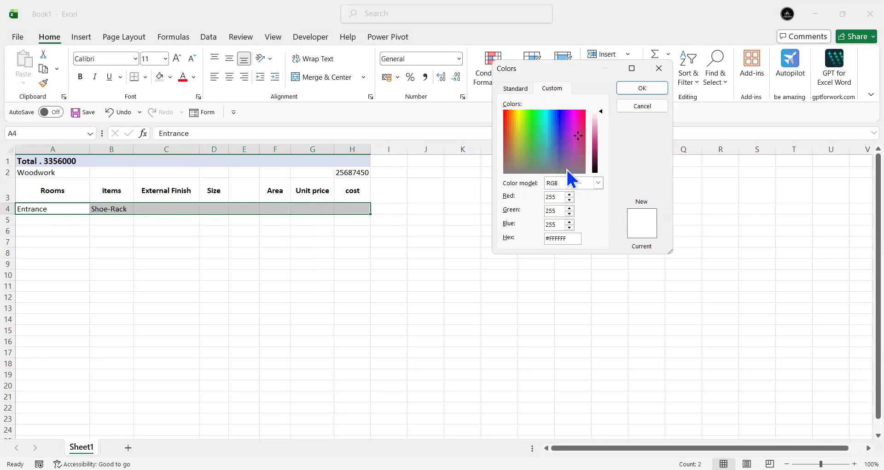
{"action": "left_click", "coordinate": [595, 161]}
{"action": "mouse_move", "coordinate": [575, 165]}
{"action": "left_mouse_down"}
{"action": "mouse_move", "coordinate": [578, 143]}
{"action": "mouse_move", "coordinate": [559, 167]}
{"action": "left_mouse_up"}
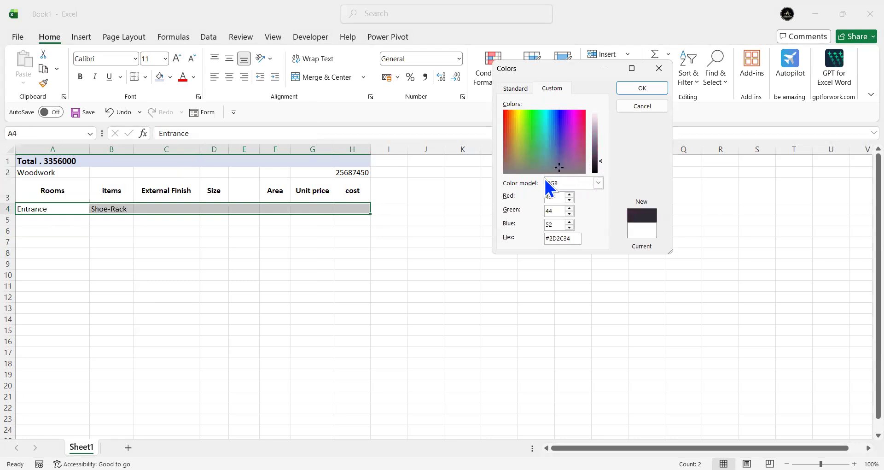
{"action": "left_click", "coordinate": [638, 105]}
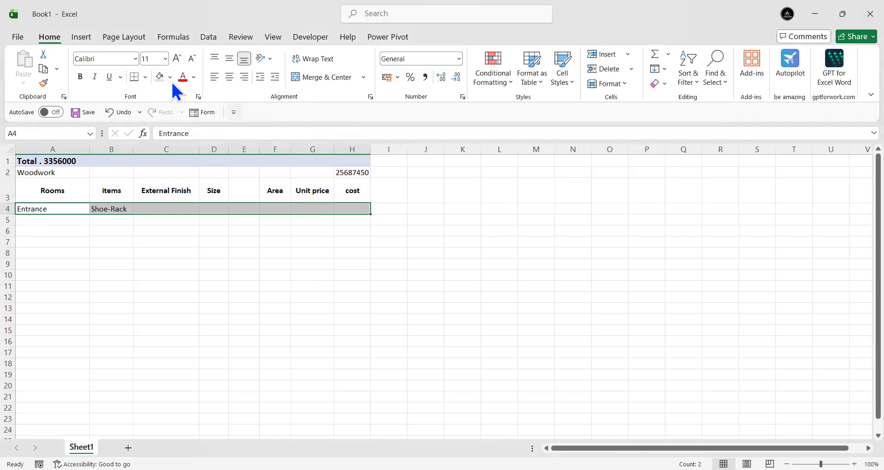
Step: Fill the Entrance row A4:H4 with the darkest gold theme colour and make its text bold and white
{"action": "left_click", "coordinate": [170, 77]}
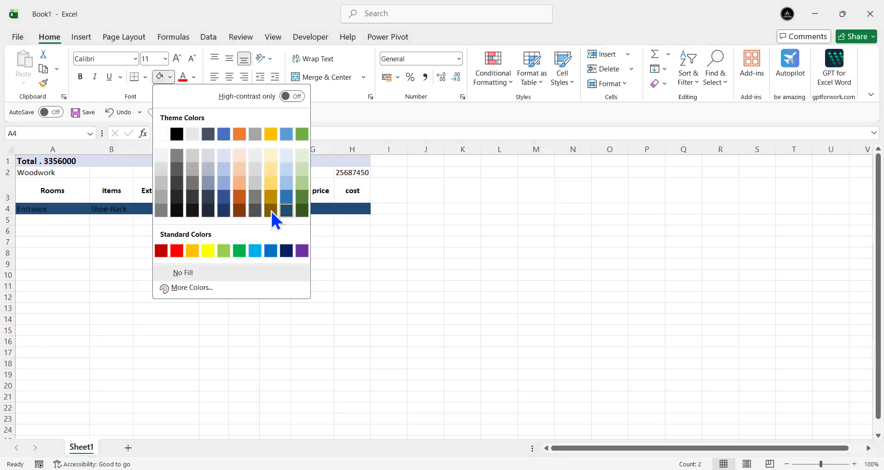
{"action": "left_click", "coordinate": [271, 210]}
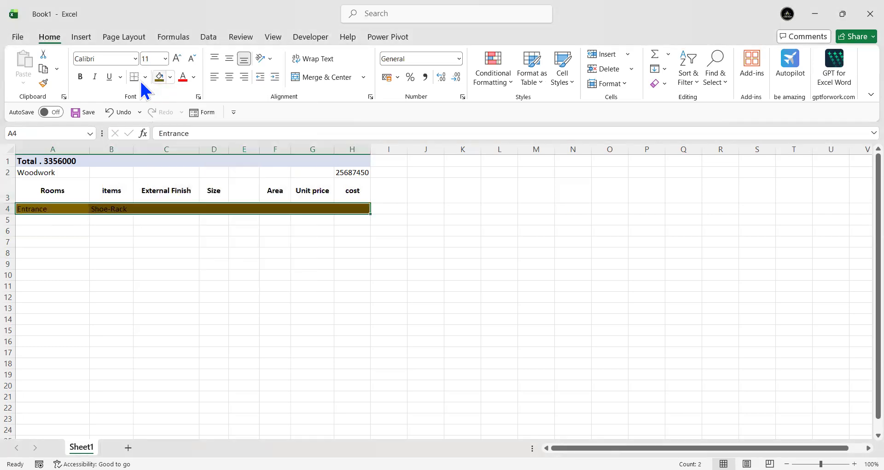
{"action": "left_click", "coordinate": [81, 77]}
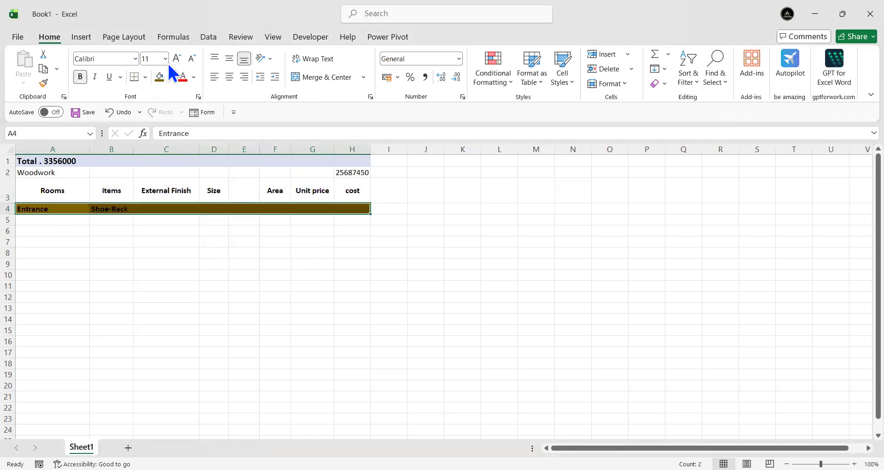
{"action": "left_click", "coordinate": [194, 77]}
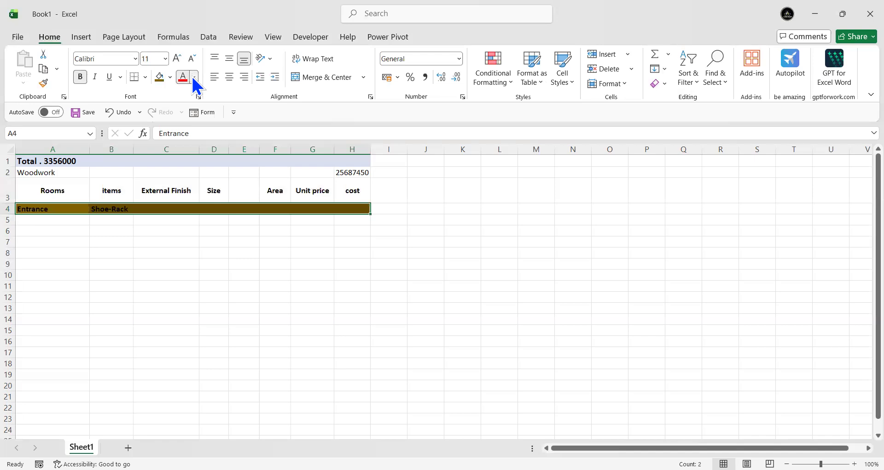
{"action": "left_click", "coordinate": [183, 152]}
{"action": "left_click", "coordinate": [146, 282]}
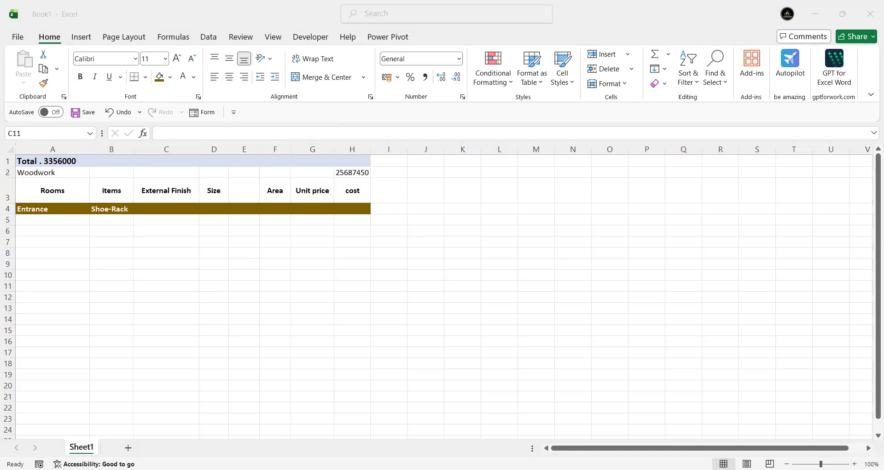
Step: Enter "Drawing" in A5 under Rooms and "TV Unit Botton Drawers" in B5 under items
{"action": "left_click", "coordinate": [51, 220]}
{"action": "type", "text": "D"}
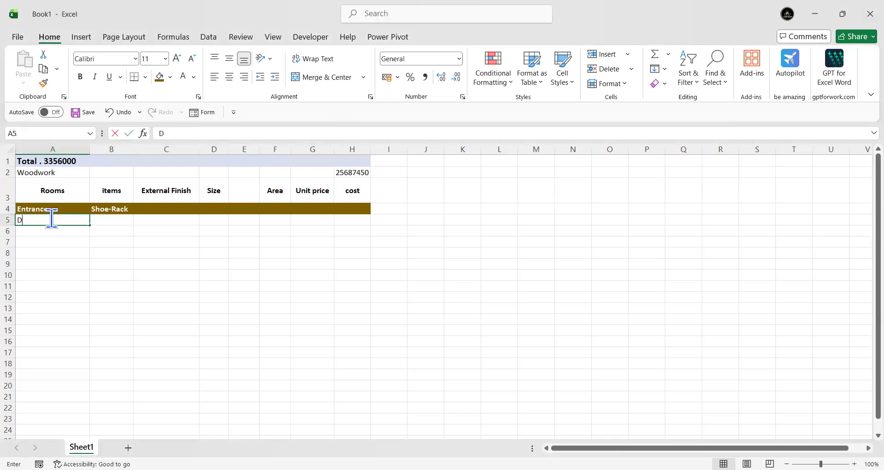
{"action": "type", "text": "rawing"}
{"action": "key", "text": "Tab"}
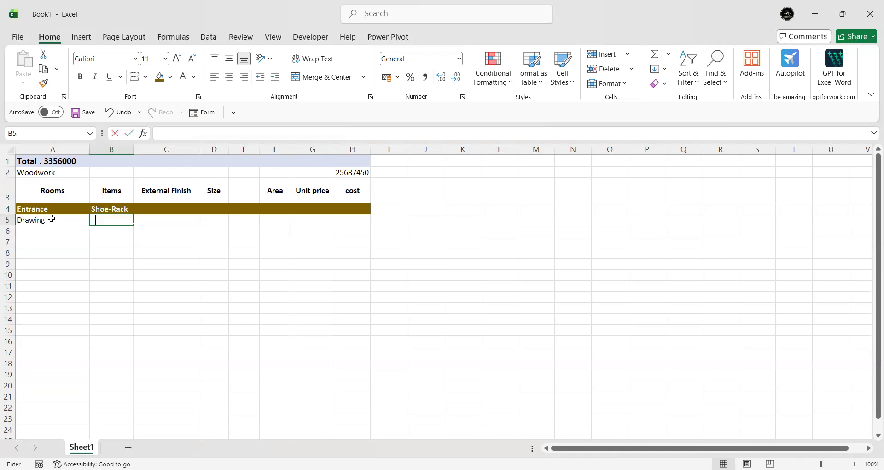
{"action": "type", "text": "TV Unit Botton Drawers"}
{"action": "left_click", "coordinate": [131, 305]}
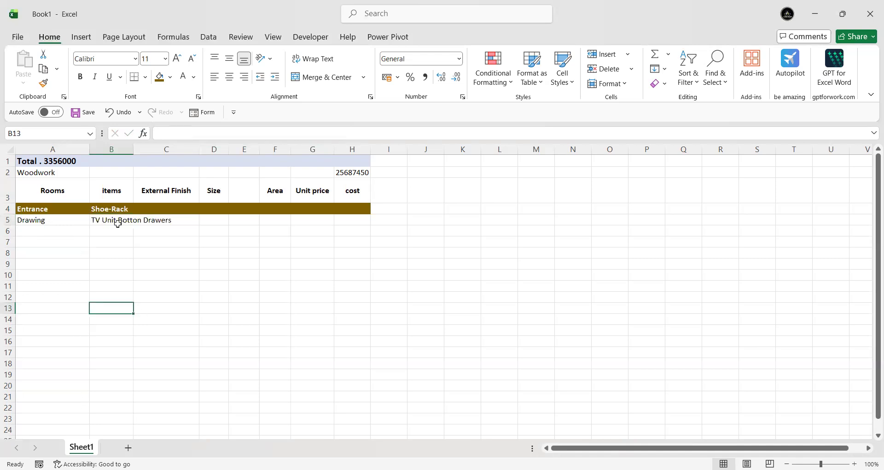
Step: Widen column B by hand so the TV unit item text fits inside its cell
{"action": "left_click", "coordinate": [117, 220]}
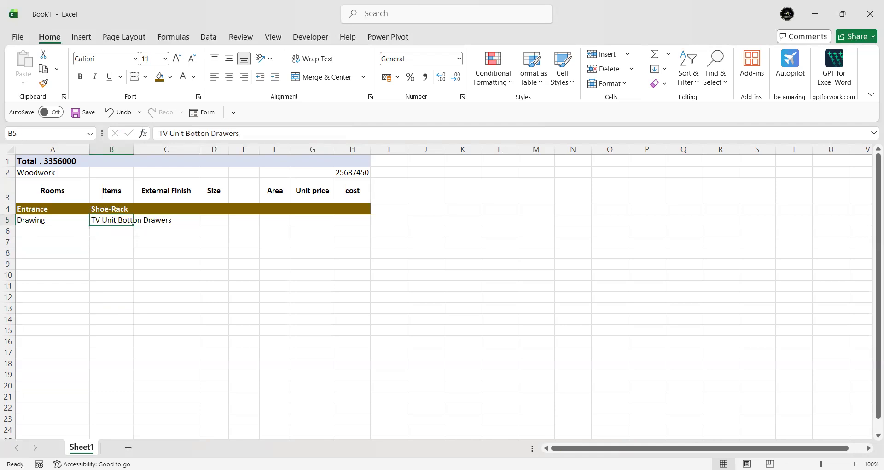
{"action": "key", "text": "alt+Tab"}
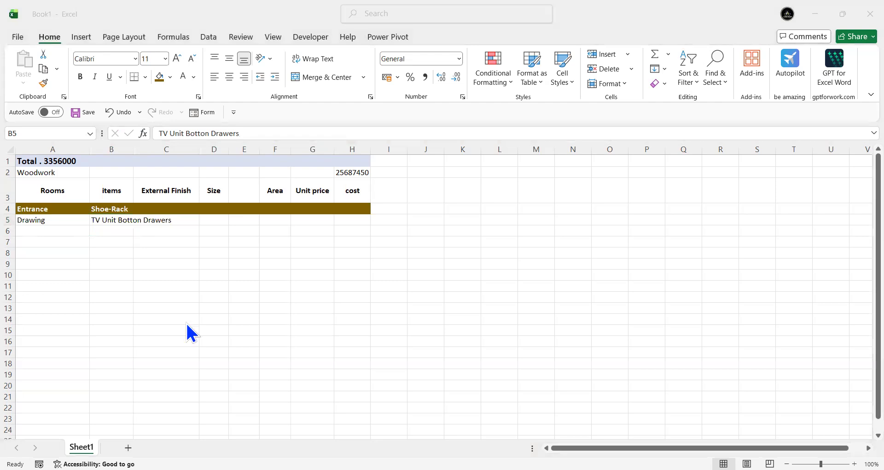
{"action": "left_click", "coordinate": [127, 340]}
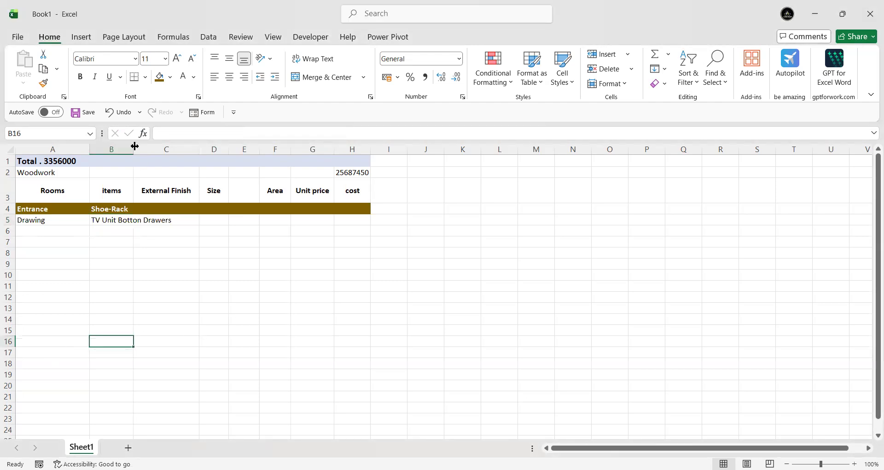
{"action": "left_click_drag", "start_coordinate": [133, 146], "coordinate": [187, 149]}
{"action": "left_click", "coordinate": [148, 221]}
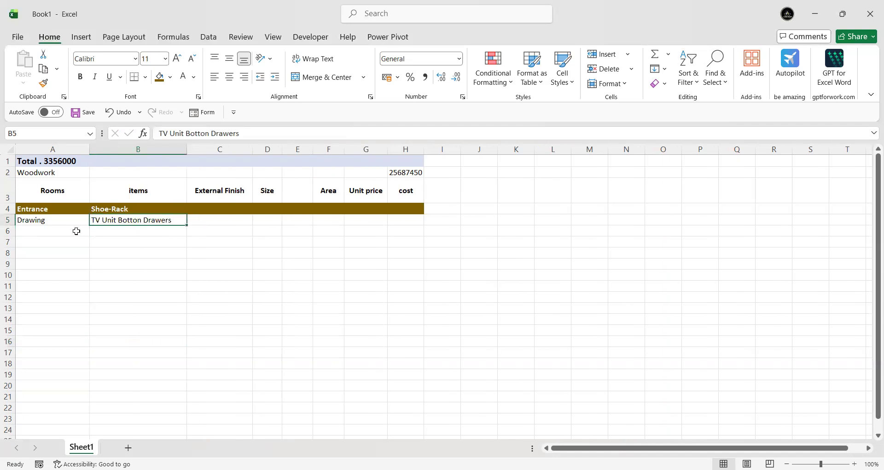
Step: Extend the room name in cell A5 to "Drawing room"
{"action": "left_click", "coordinate": [54, 234]}
{"action": "left_click", "coordinate": [51, 220]}
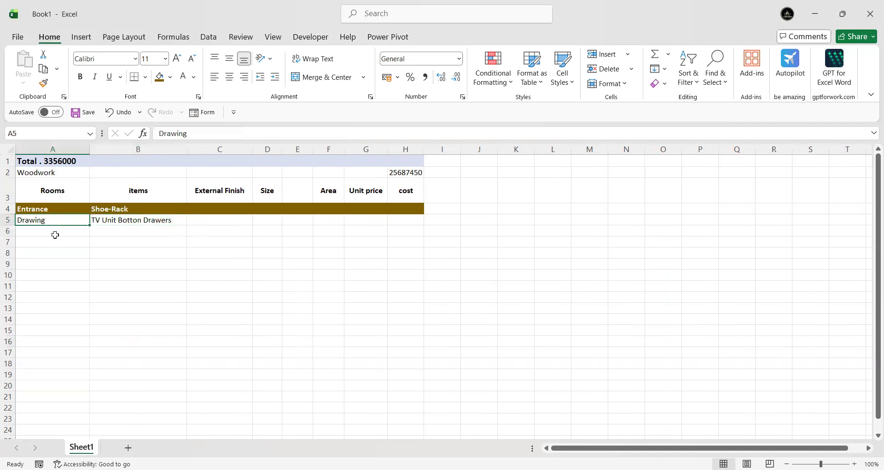
{"action": "left_click", "coordinate": [196, 133]}
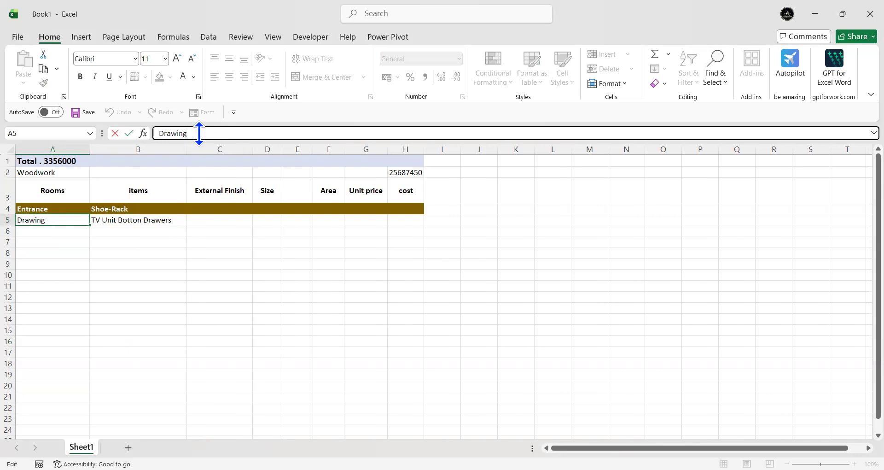
{"action": "type", "text": "room"}
{"action": "left_click", "coordinate": [209, 264]}
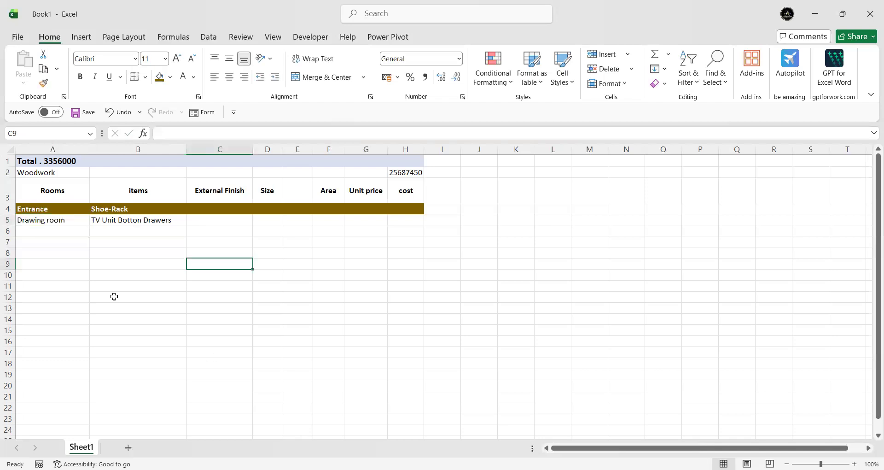
Step: Apply All Borders to the cost sheet range A1:H24
{"action": "left_click", "coordinate": [50, 160]}
{"action": "left_click_drag", "start_coordinate": [76, 202], "coordinate": [153, 429]}
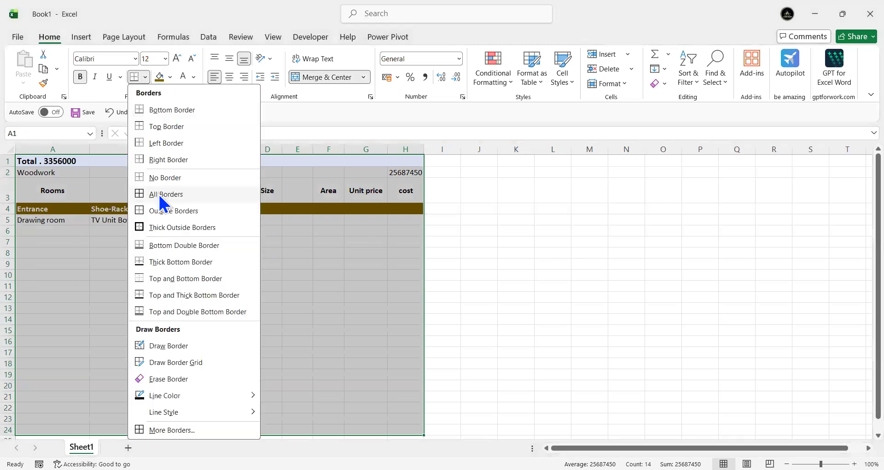
{"action": "left_click", "coordinate": [158, 193]}
{"action": "left_click", "coordinate": [207, 274]}
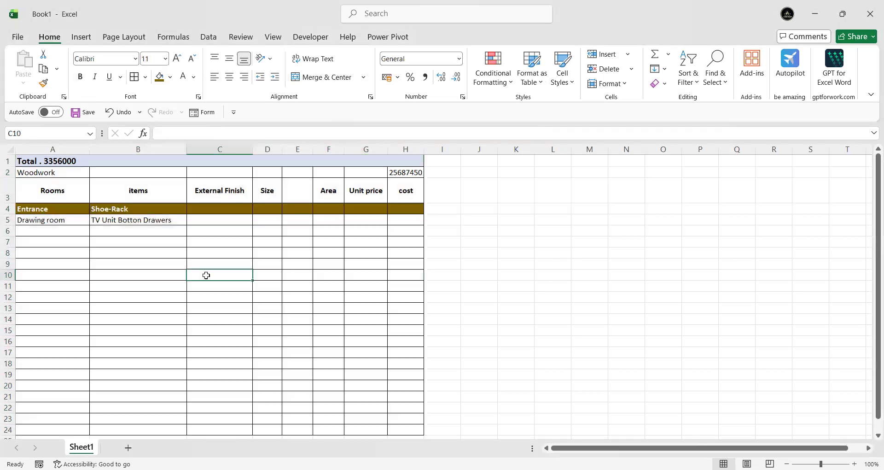